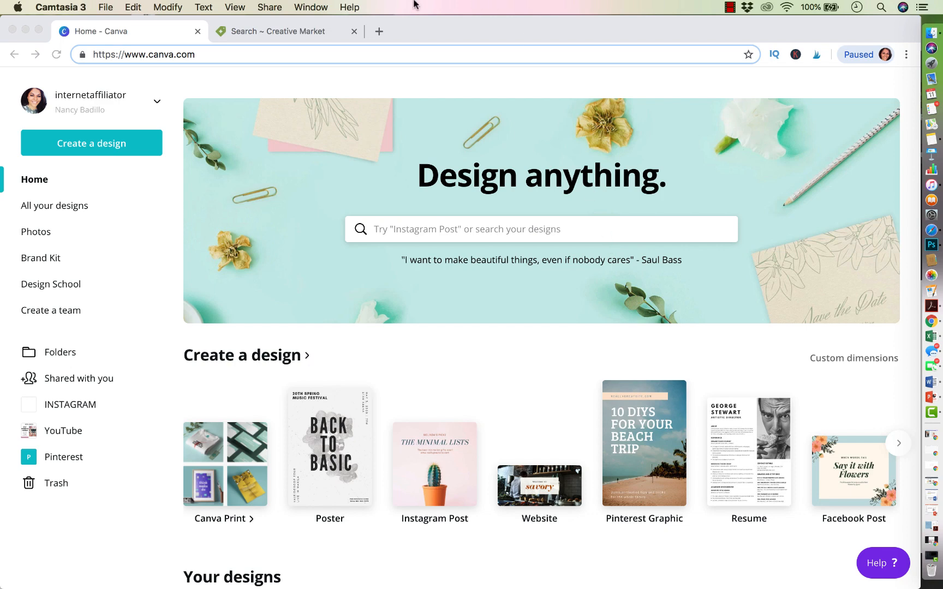
Step: Switch to the Creative Market page and look through the clipart search results
click(290, 32)
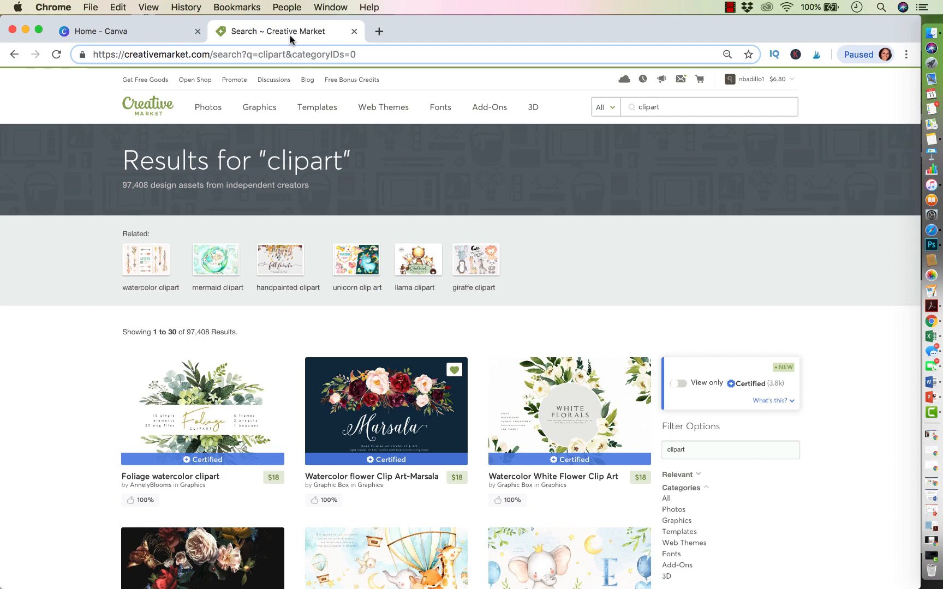
scroll(371, 238, down, 3)
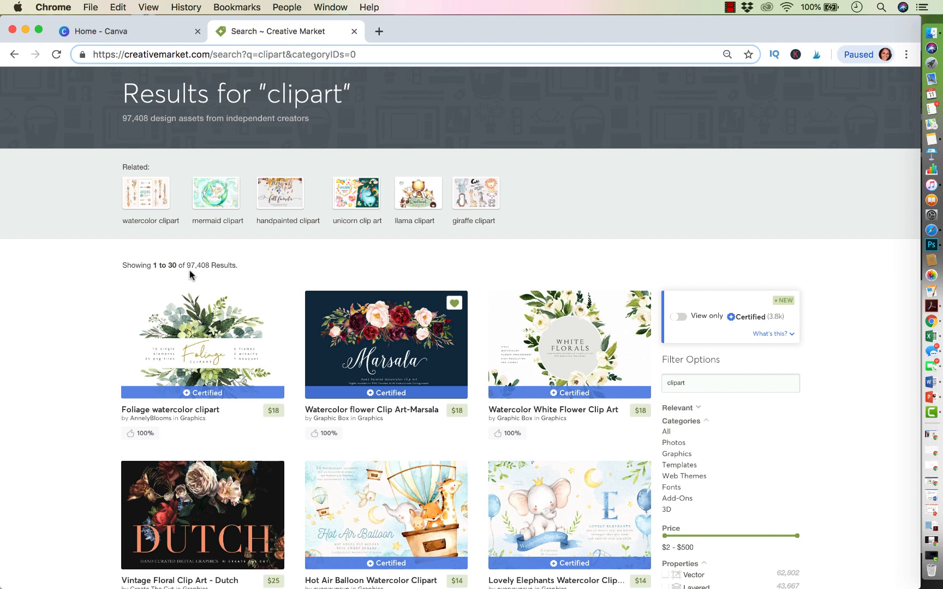
scroll(190, 270, down, 5)
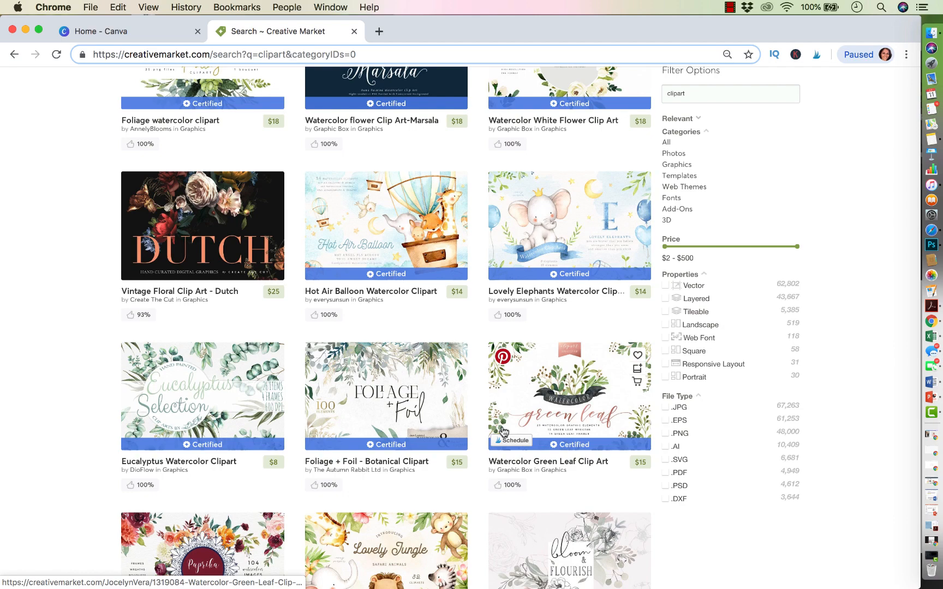
scroll(503, 431, up, 6)
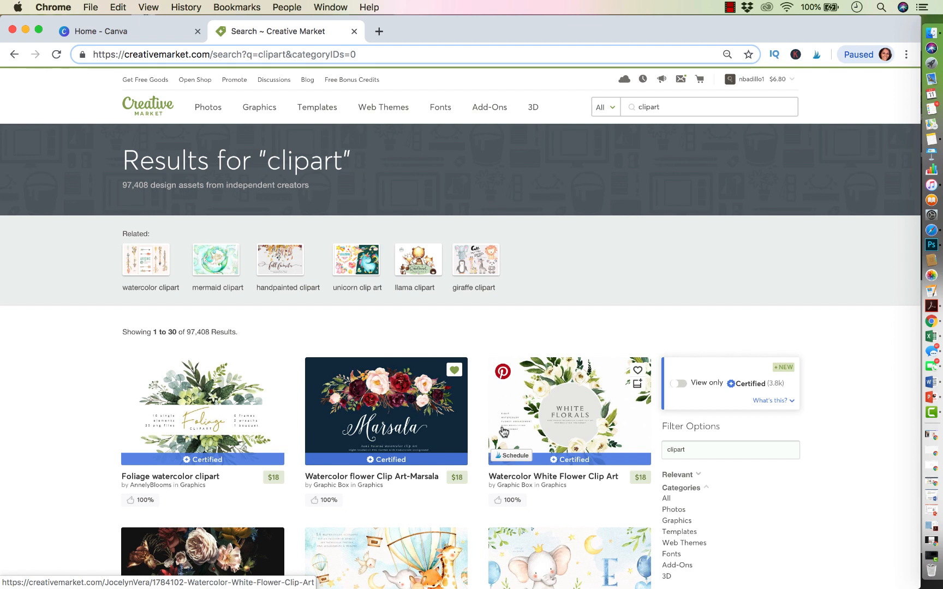
scroll(503, 430, down, 7)
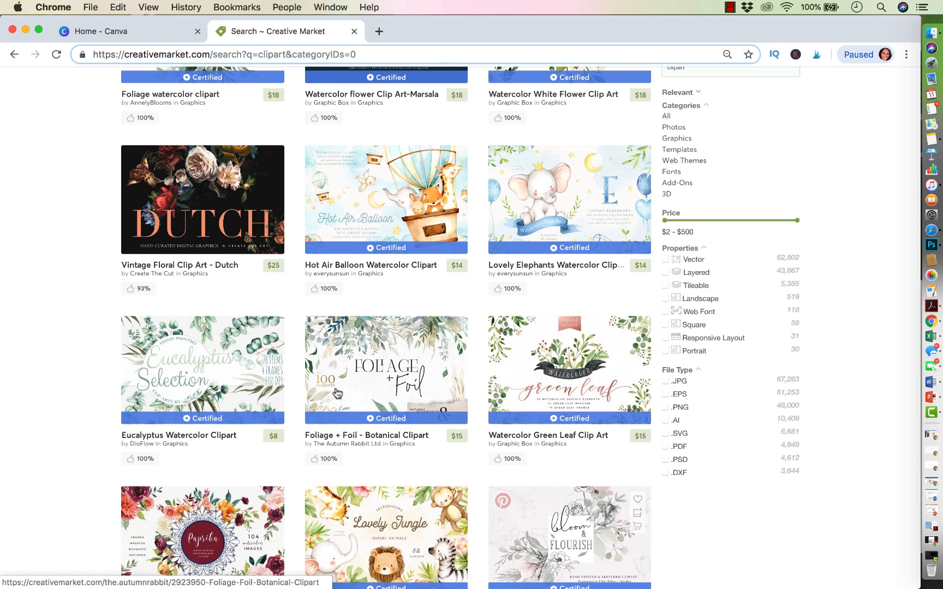
Step: Switch back to Canva and create a new custom design 8 in wide by 10 in high
click(173, 29)
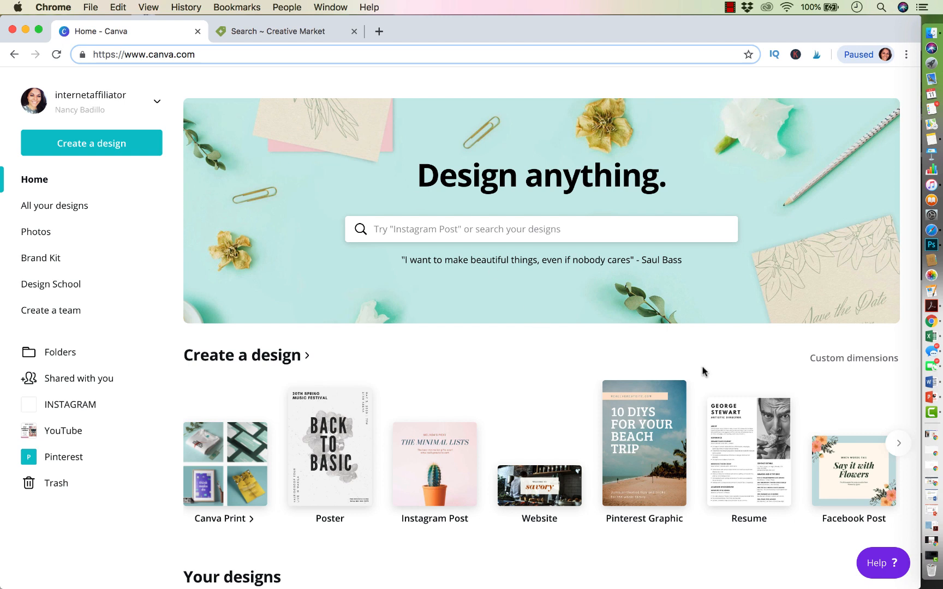
click(859, 362)
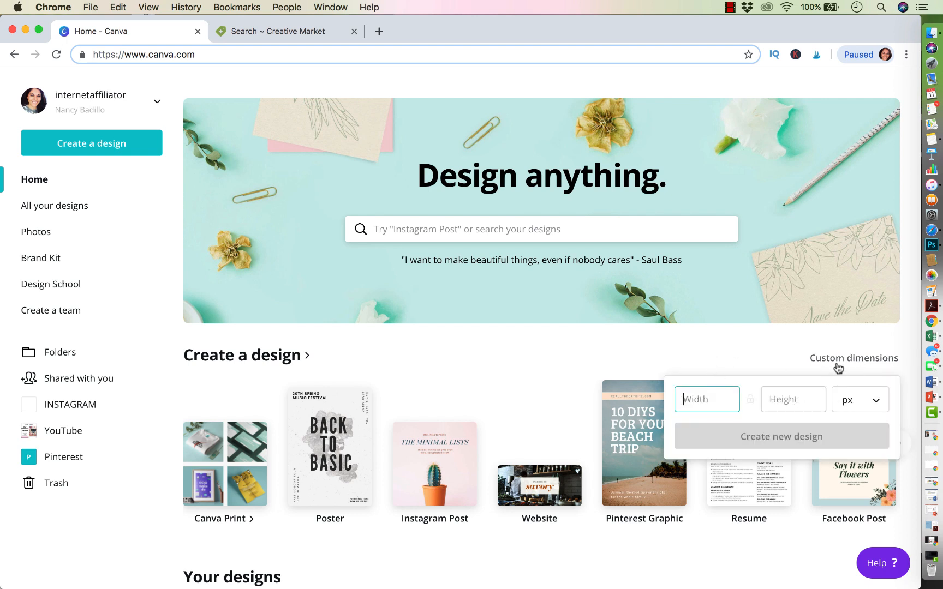
click(858, 388)
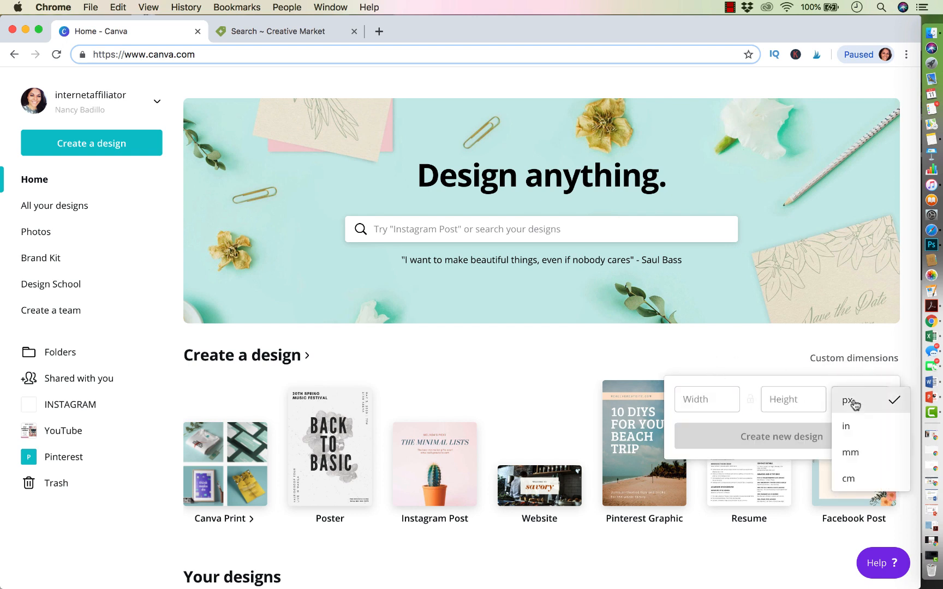
click(850, 429)
click(722, 400)
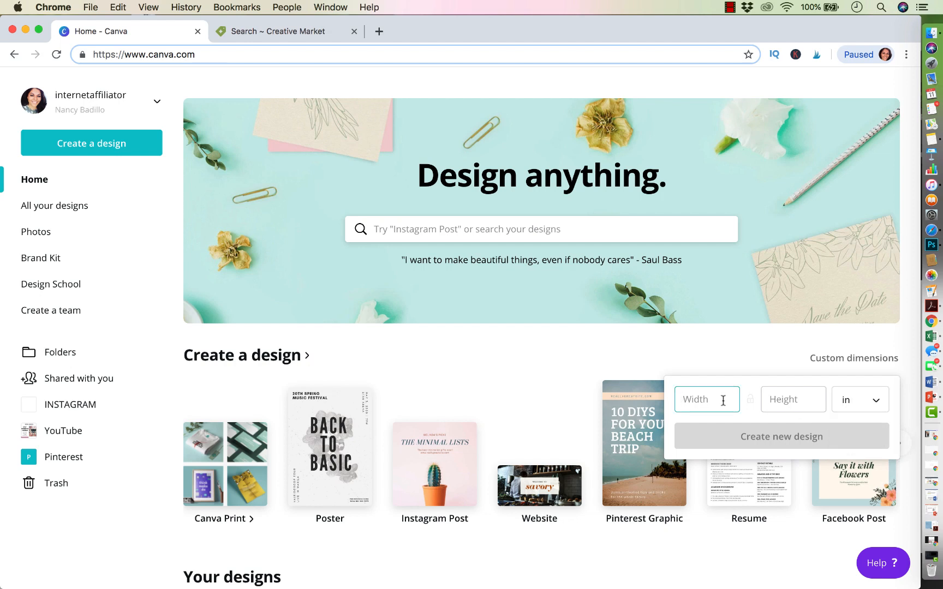
text(8)
key(Tab)
text(10)
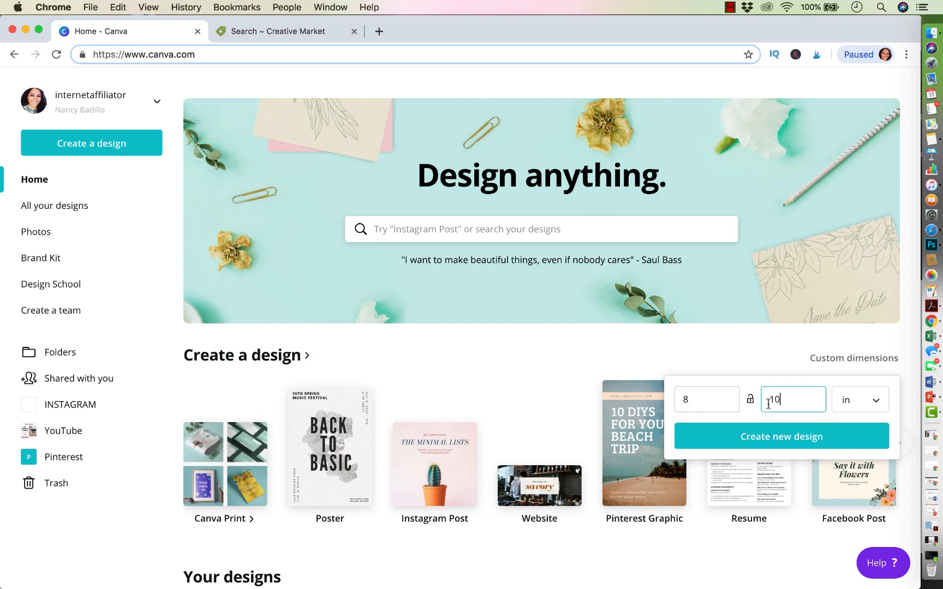
click(770, 439)
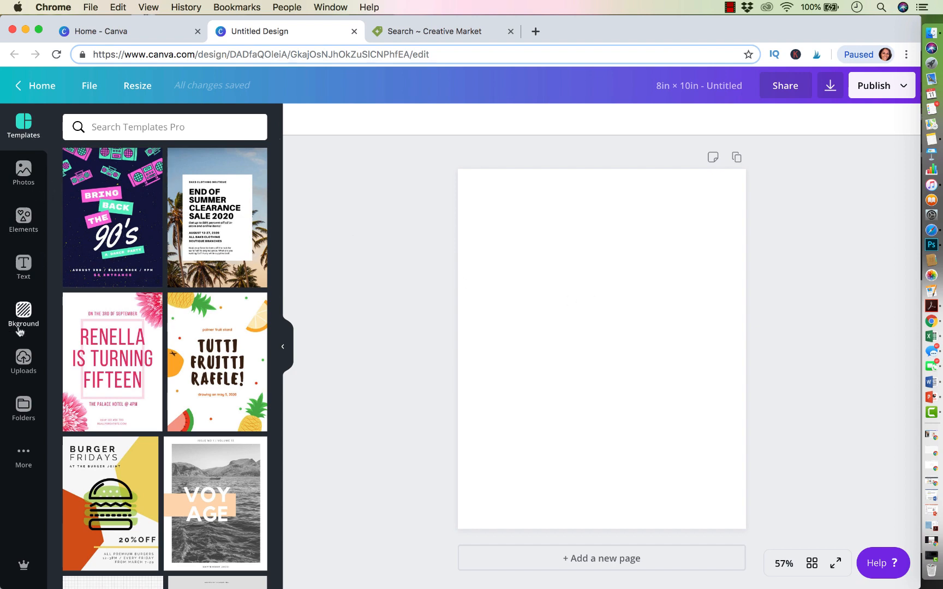
Step: Place the uploaded hanging floral border at the top of the page and enlarge it to the full page width
click(20, 357)
scroll(121, 417, down, 10)
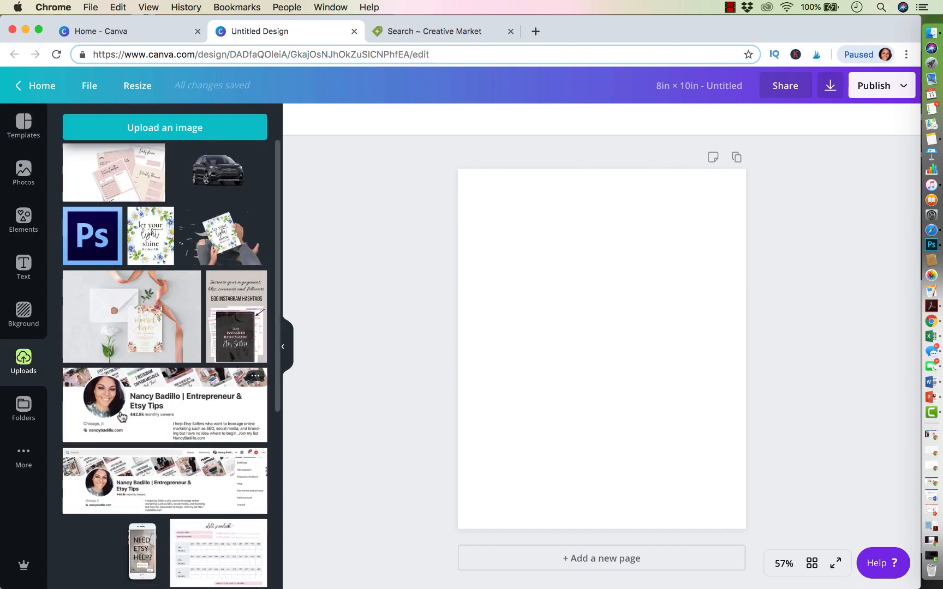
scroll(121, 417, down, 5)
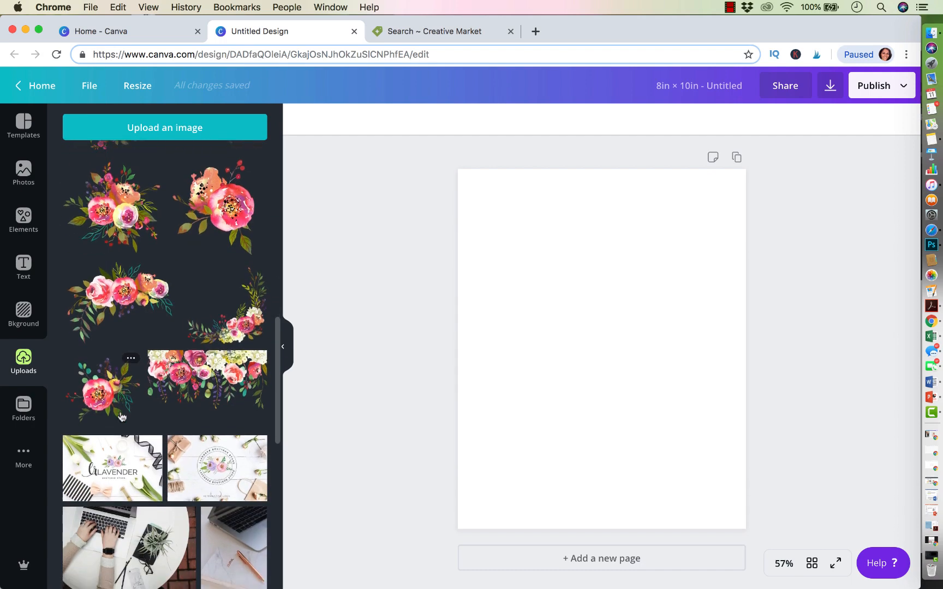
scroll(137, 413, down, 10)
scroll(185, 413, up, 10)
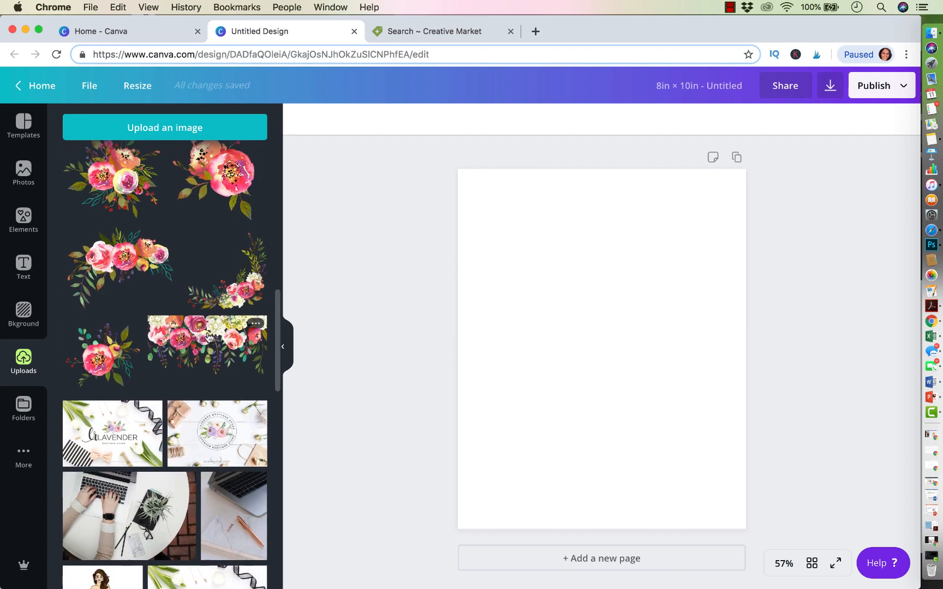
scroll(210, 339, up, 1)
drag(207, 374, 536, 189)
drag(687, 322, 754, 345)
click(455, 241)
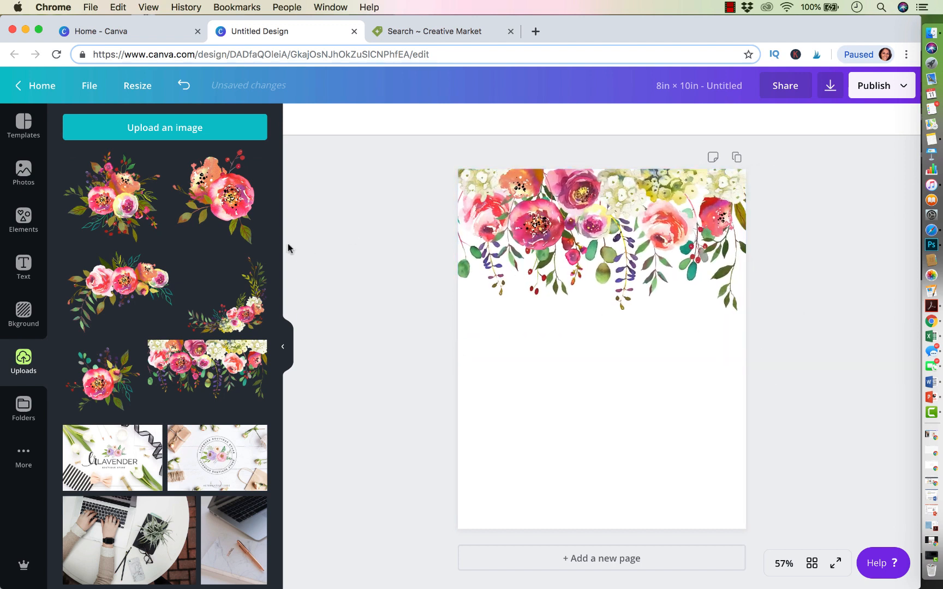
Step: Add a second copy of the floral border at the page bottom, flip it vertically and enlarge it to the page width
drag(201, 351, 529, 390)
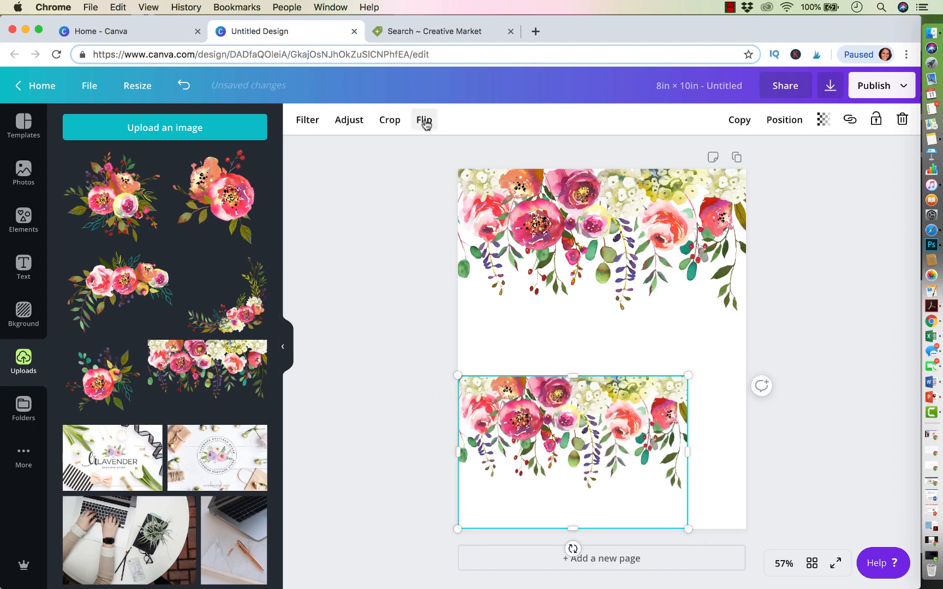
click(424, 120)
click(451, 177)
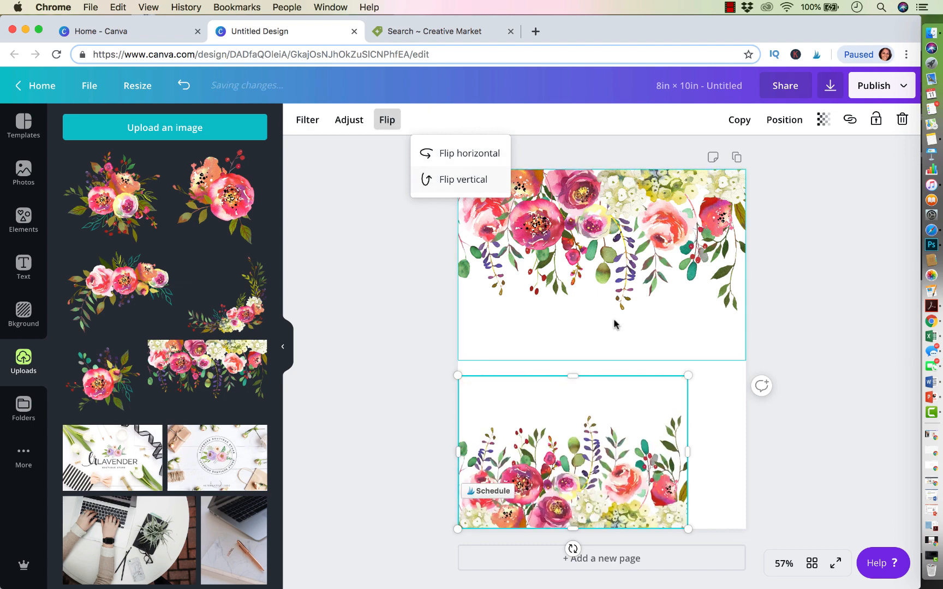
drag(688, 450, 725, 466)
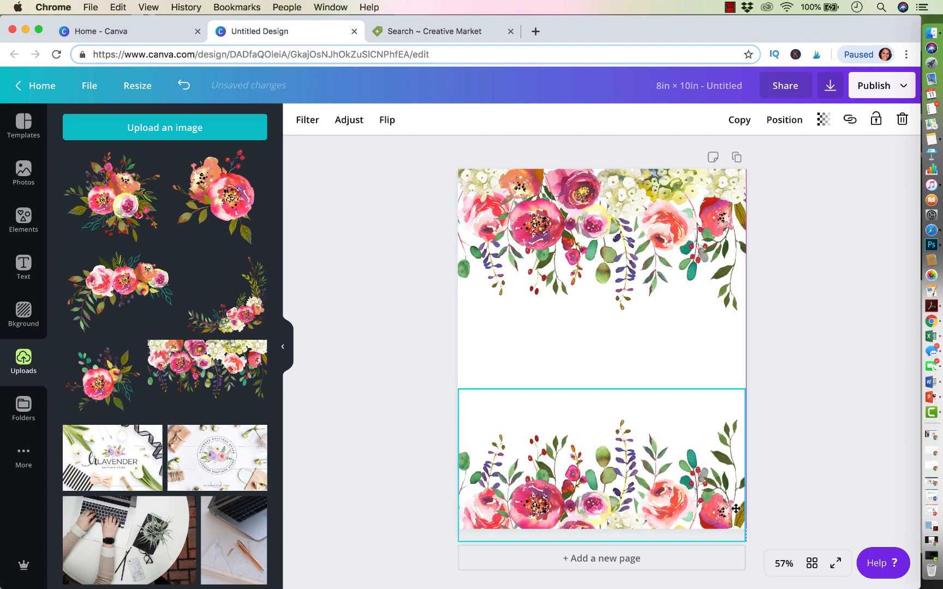
Step: Shift the top floral border upward so its blossoms run slightly past the page's upper edge
click(681, 219)
drag(680, 219, 680, 197)
click(804, 222)
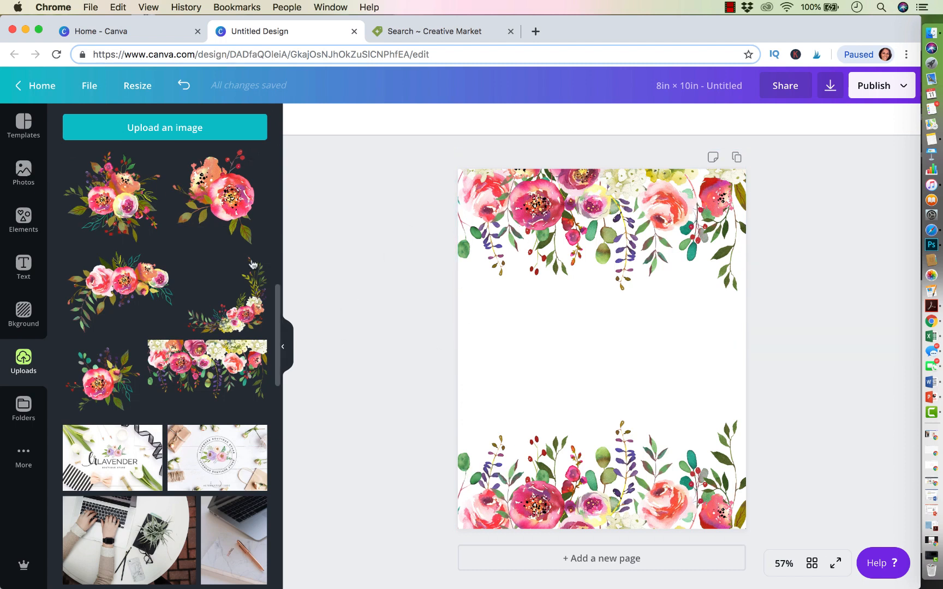
Step: Browse the preset text combinations for a style that suits the floral print
click(17, 269)
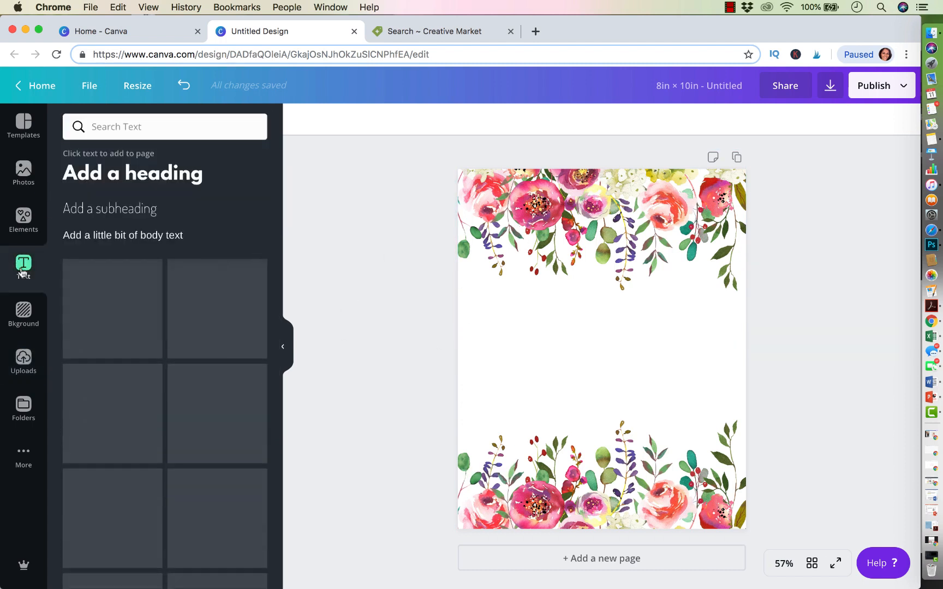
scroll(191, 381, down, 10)
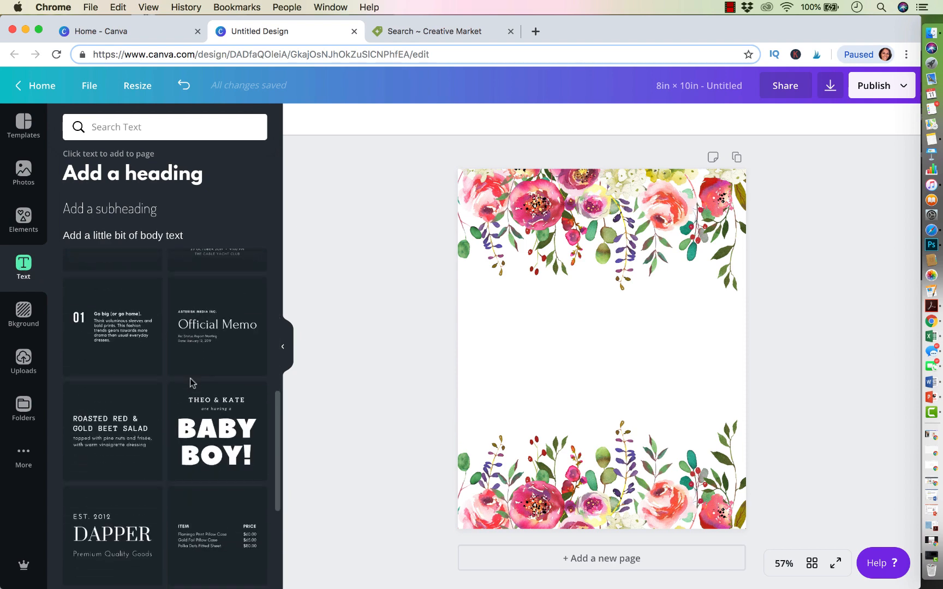
scroll(191, 382, down, 7)
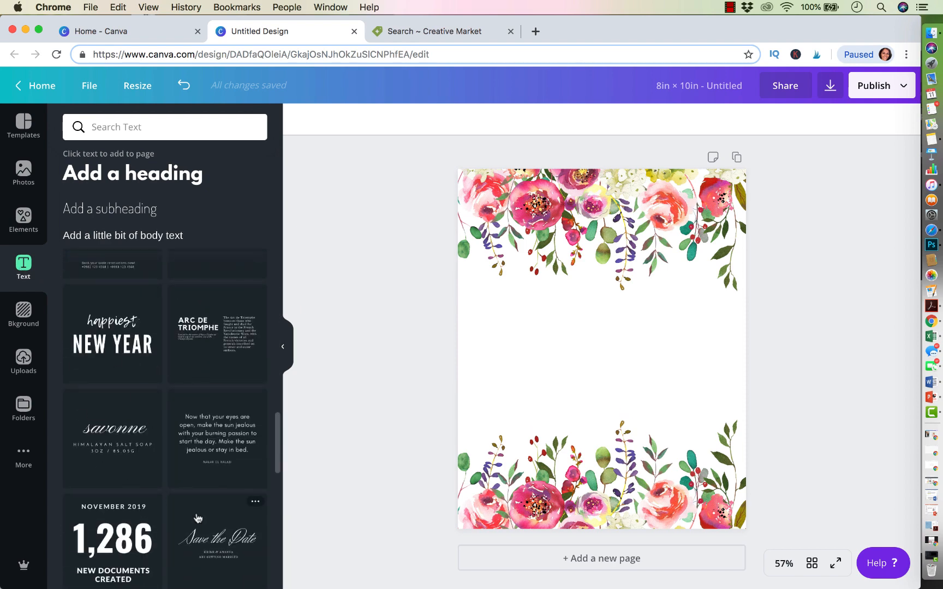
scroll(201, 570, down, 3)
scroll(207, 565, up, 4)
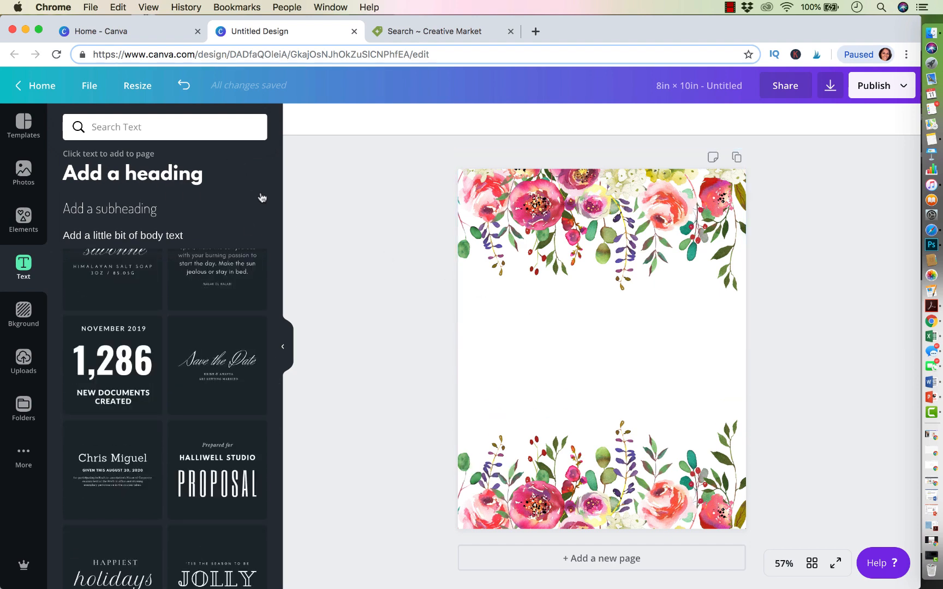
scroll(184, 406, down, 5)
scroll(184, 406, up, 2)
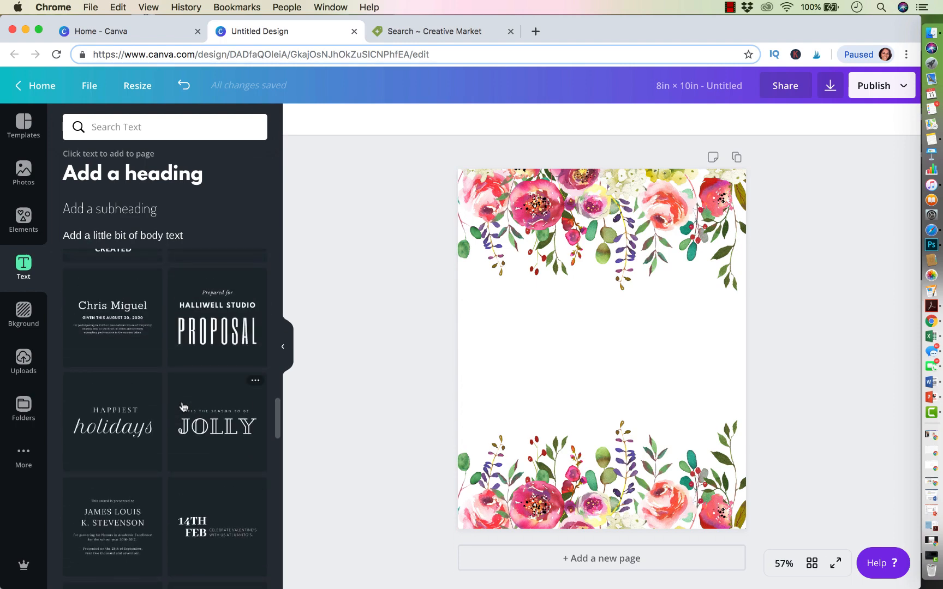
scroll(184, 407, up, 2)
scroll(184, 407, down, 10)
scroll(183, 406, up, 3)
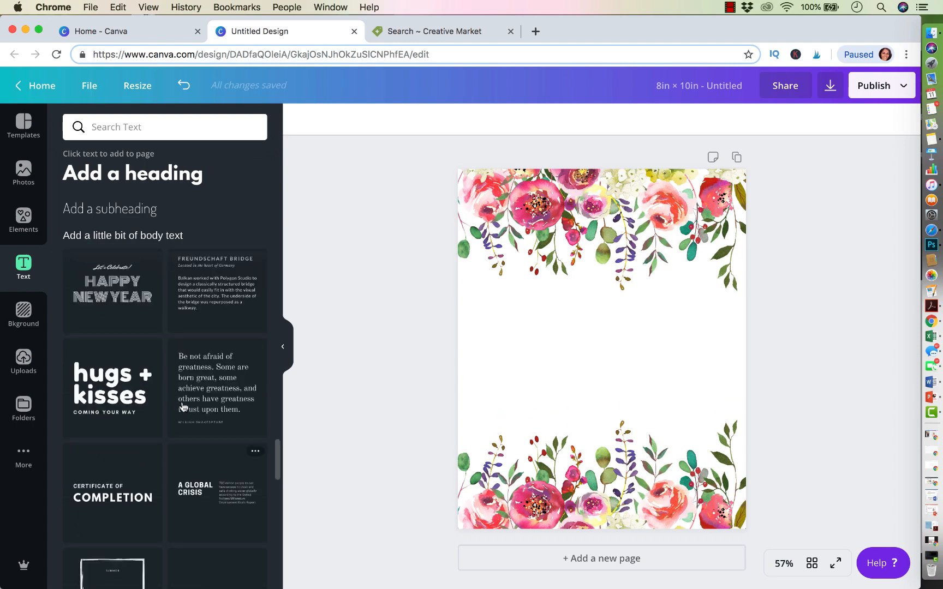
scroll(184, 407, down, 15)
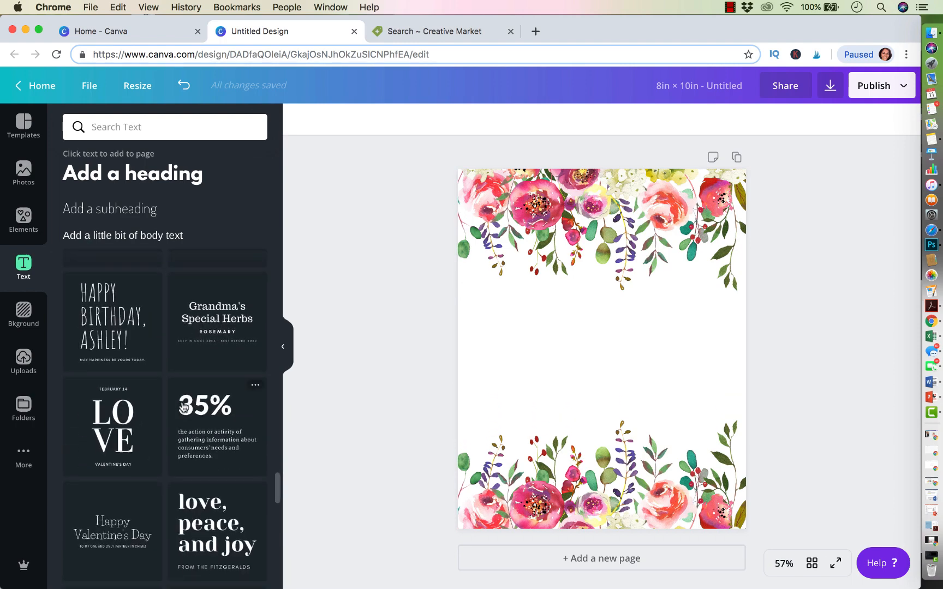
scroll(184, 406, down, 8)
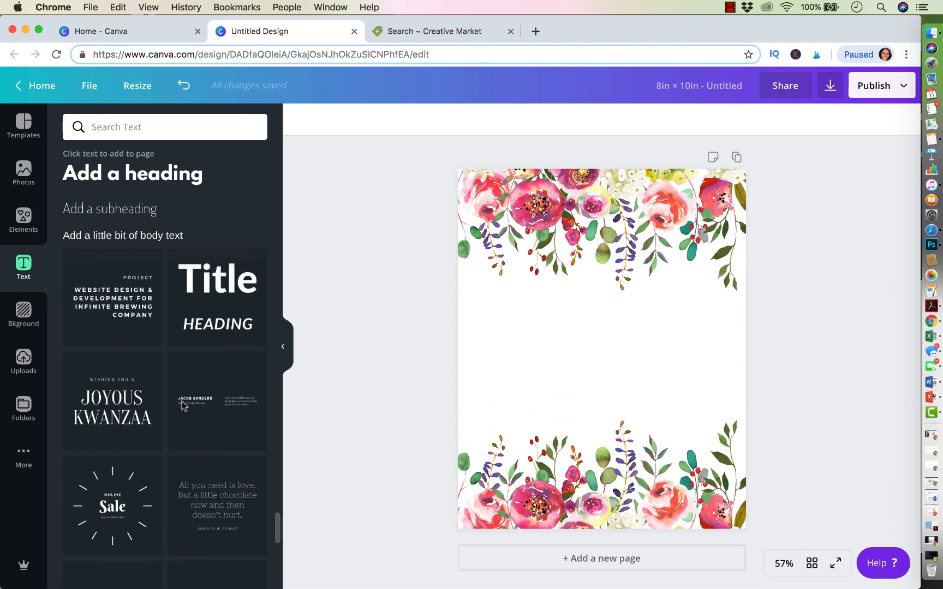
scroll(184, 407, down, 7)
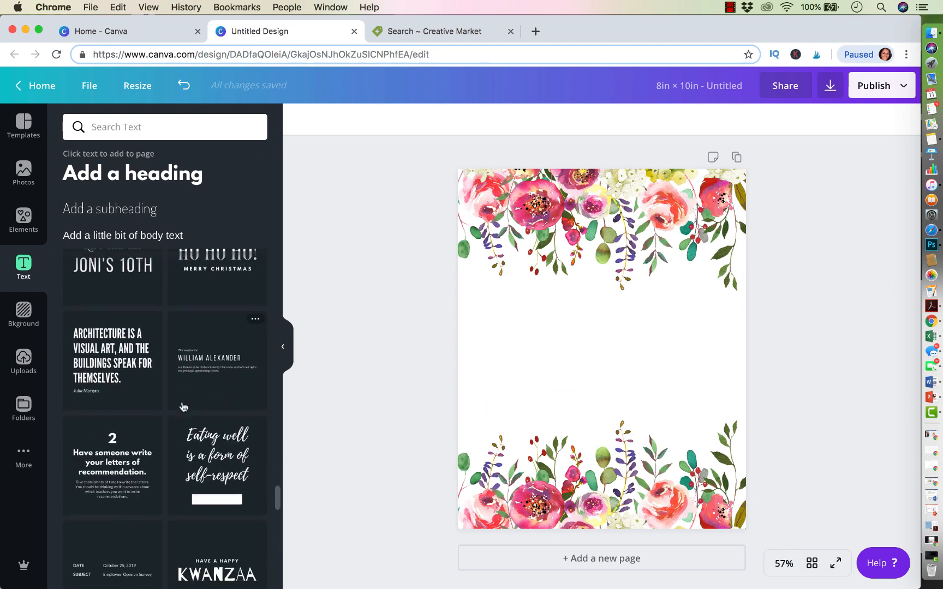
scroll(184, 407, up, 15)
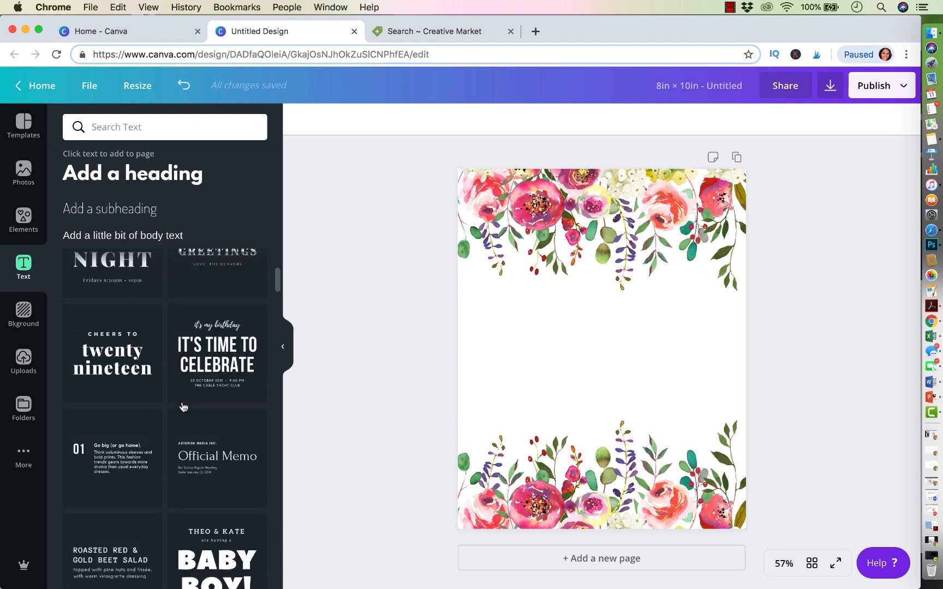
scroll(183, 407, up, 5)
Step: Add a heading in the middle of the page and replace its text with "LET LOVE GROW"
click(144, 175)
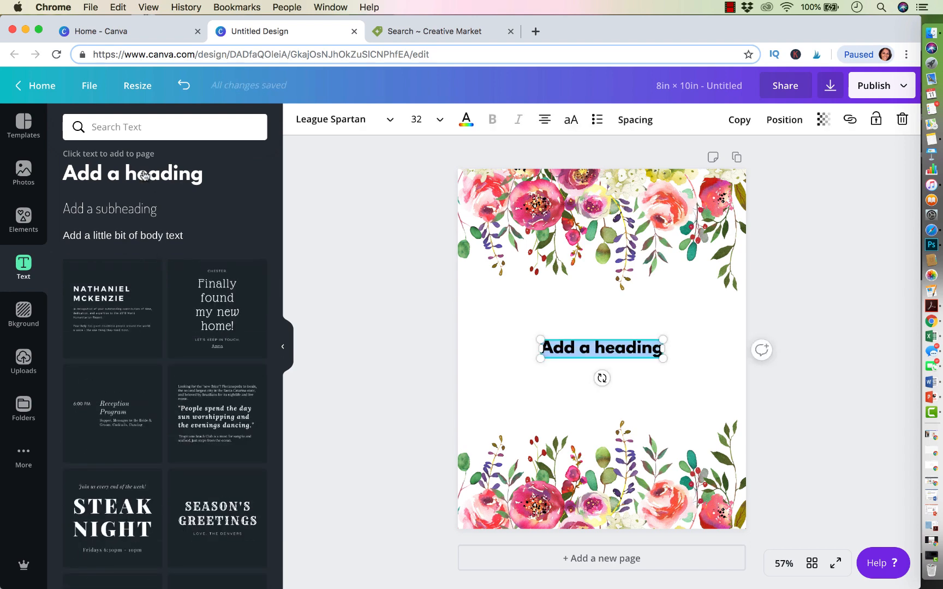
click(590, 346)
key(super+a)
text(LET)
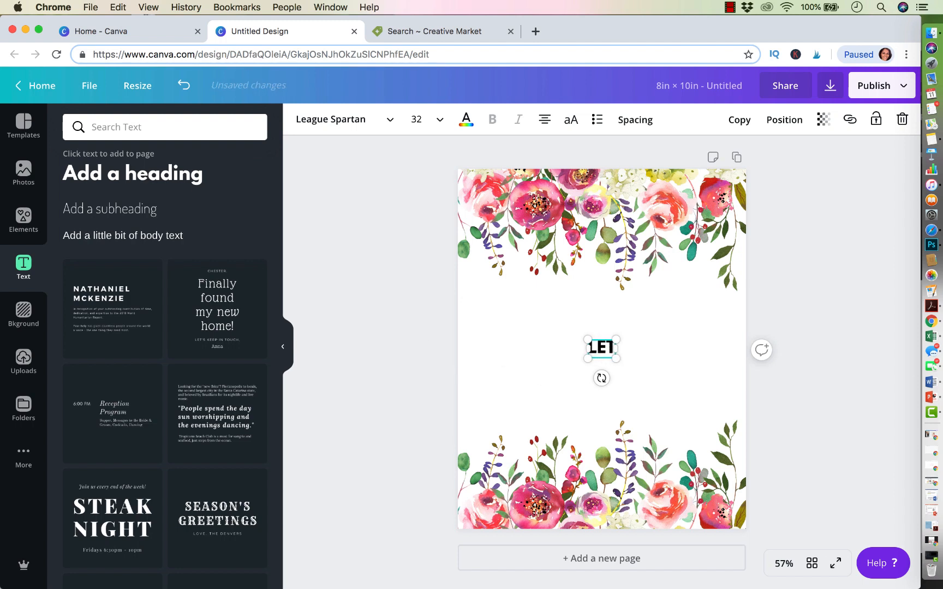
text( LOVE)
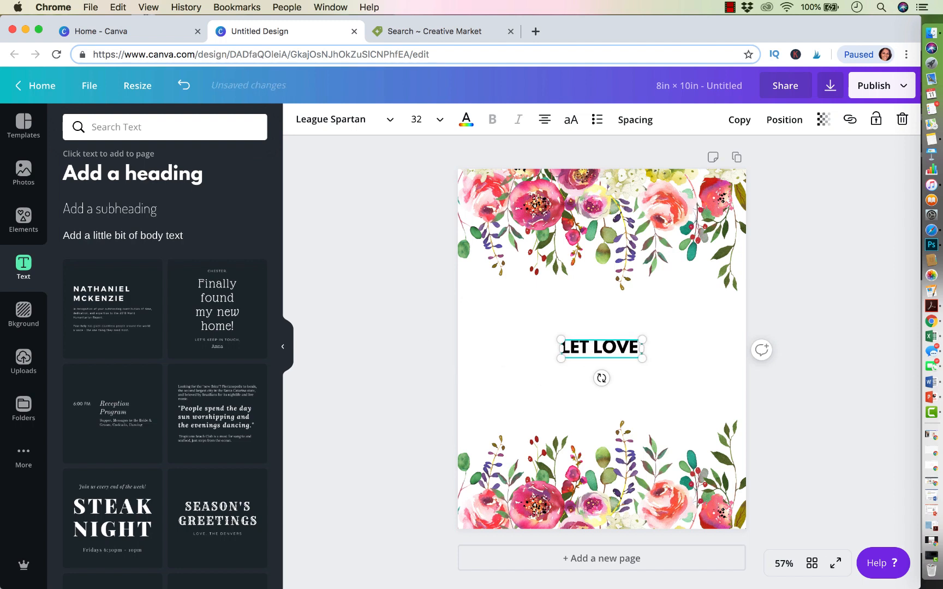
text( GROW)
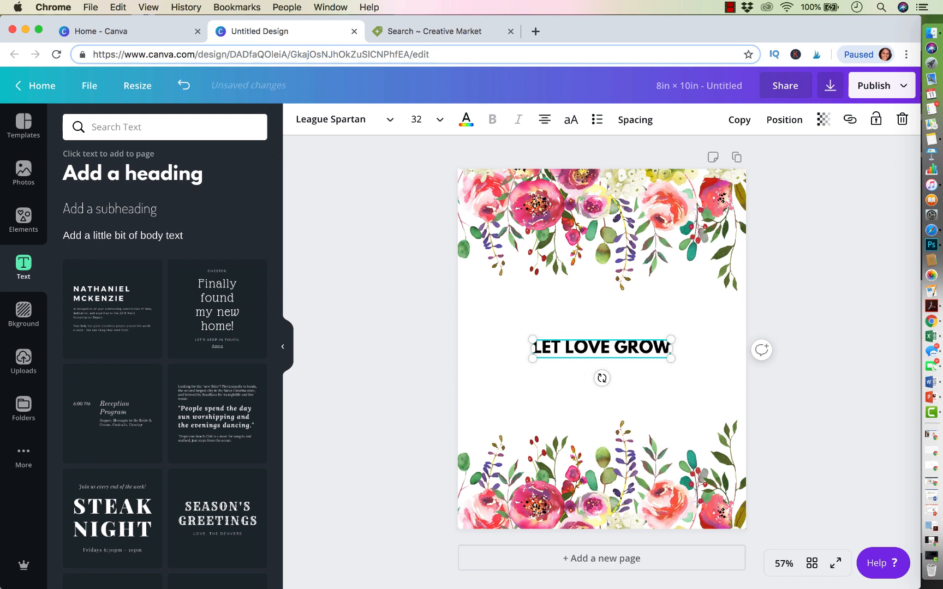
Step: Browse the available fonts and change the "LET LOVE GROW" heading's font to Atma Light
triple_click(586, 340)
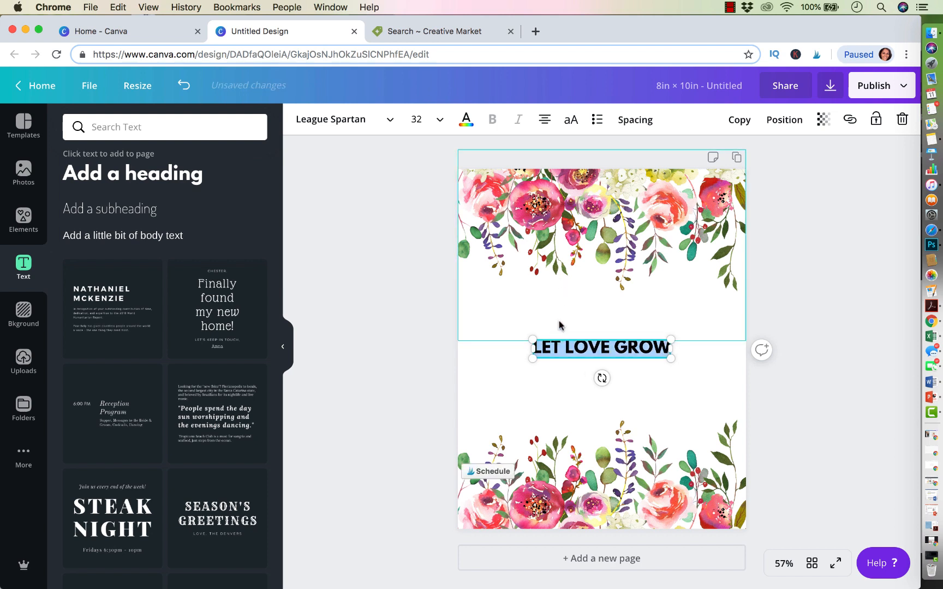
click(386, 121)
scroll(181, 345, down, 15)
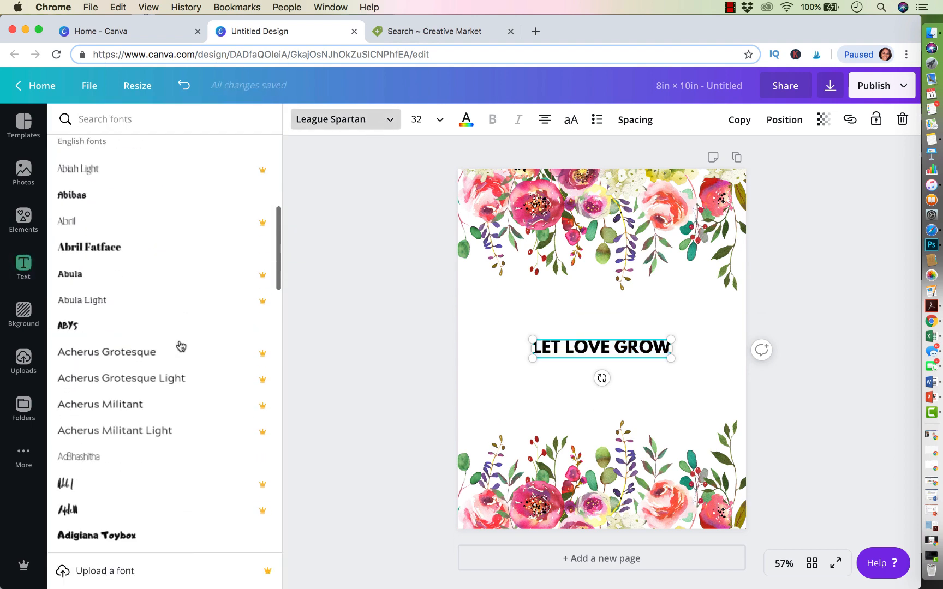
scroll(180, 345, down, 10)
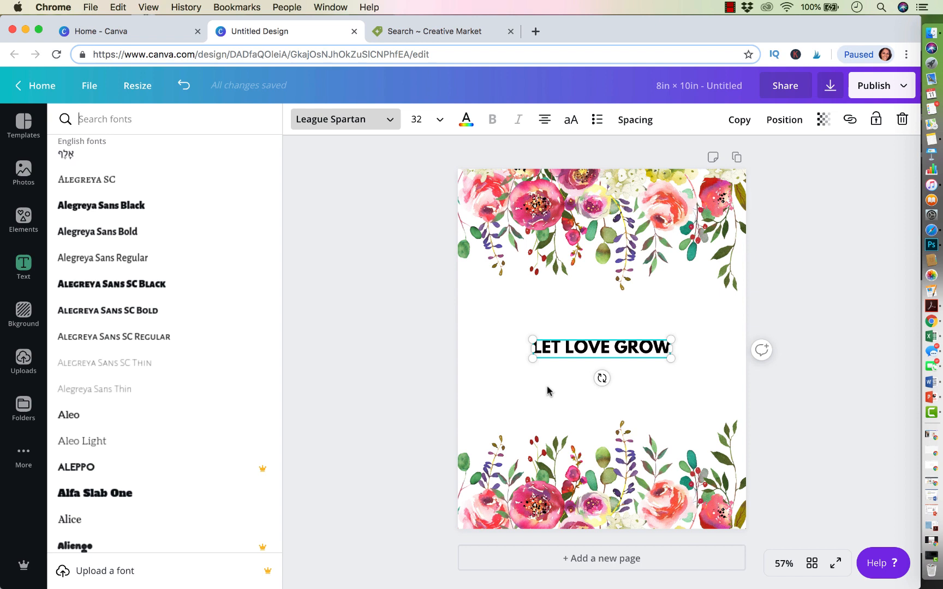
scroll(203, 347, down, 10)
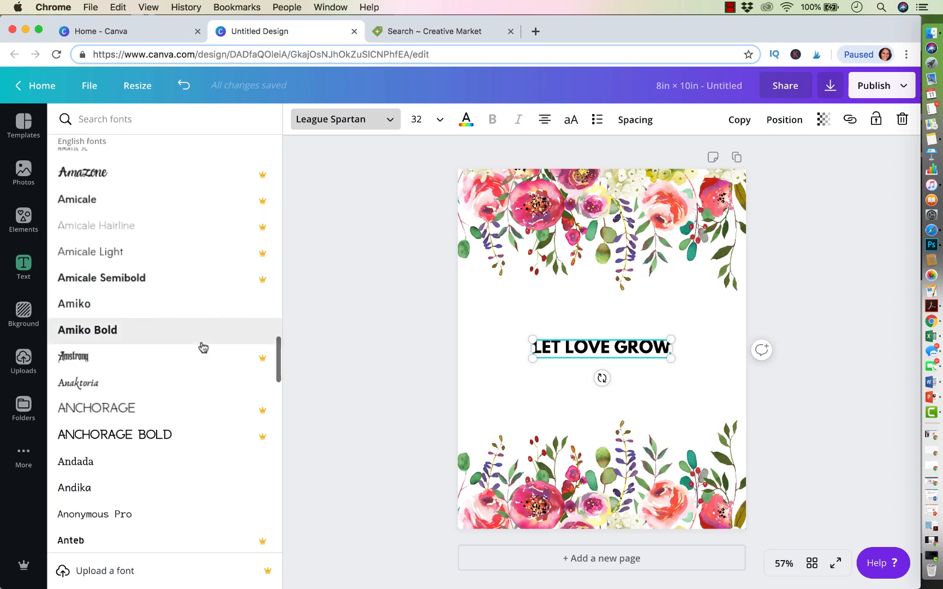
scroll(199, 347, down, 2)
scroll(184, 382, down, 15)
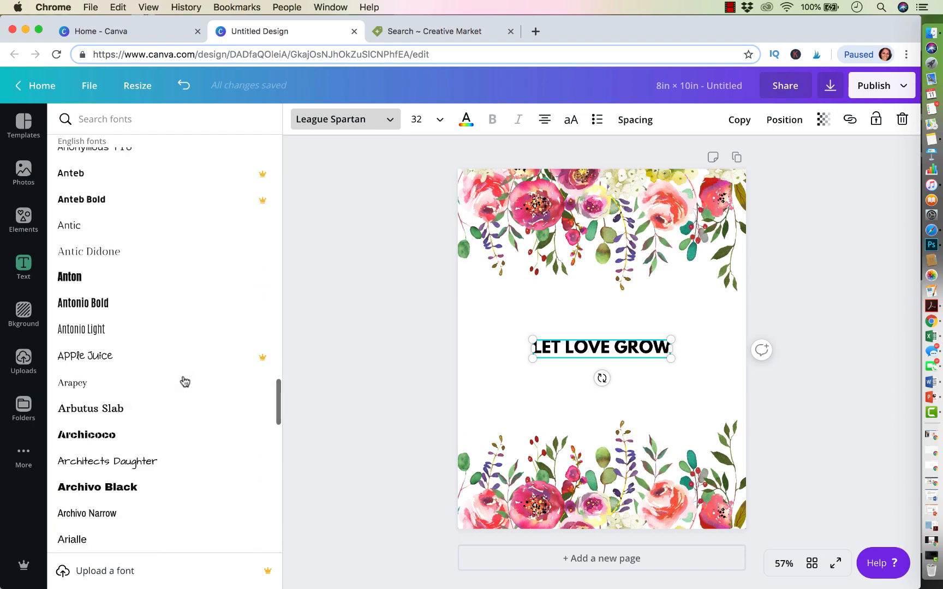
scroll(185, 382, down, 12)
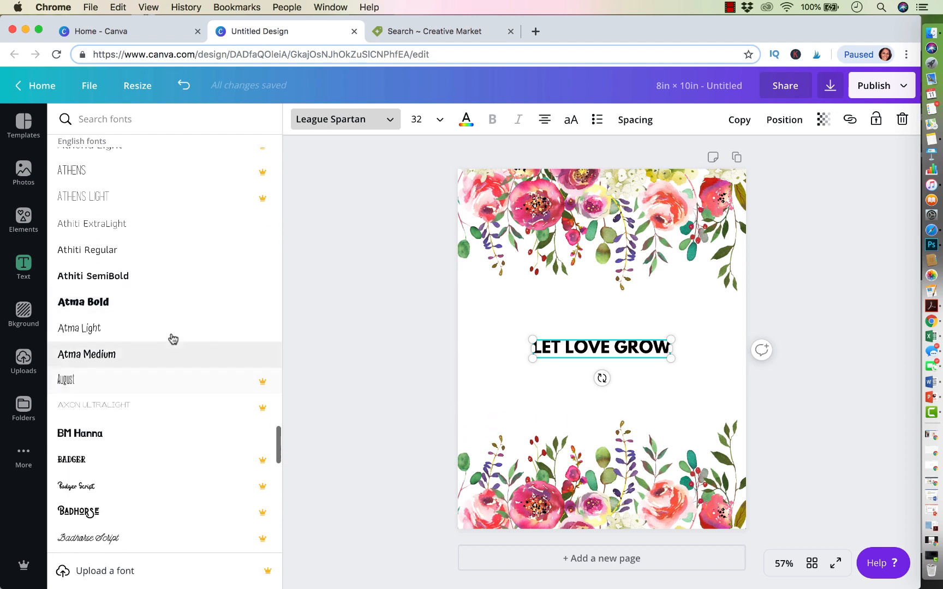
click(172, 331)
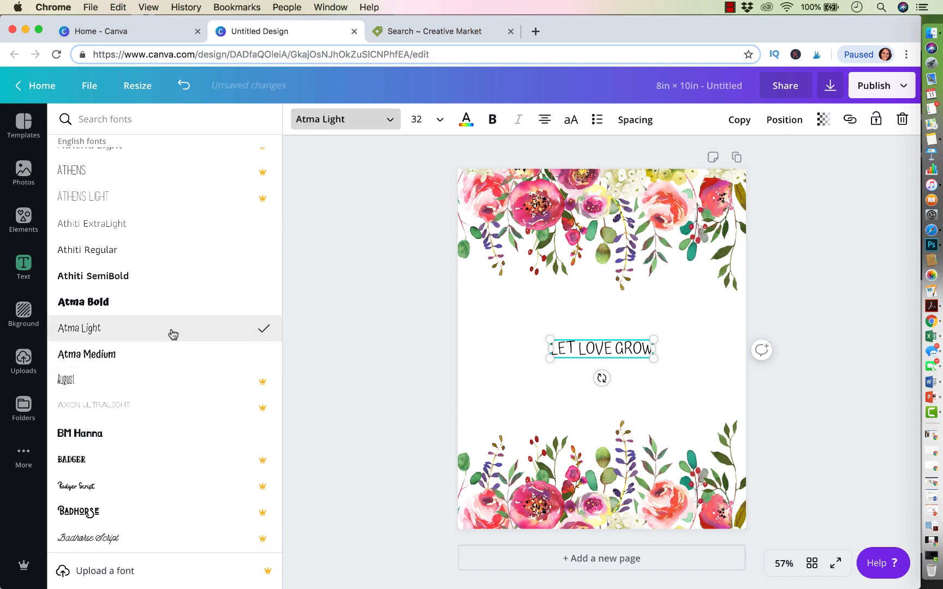
Step: Enlarge the heading text, first to size 64 and finally to size 72
triple_click(601, 348)
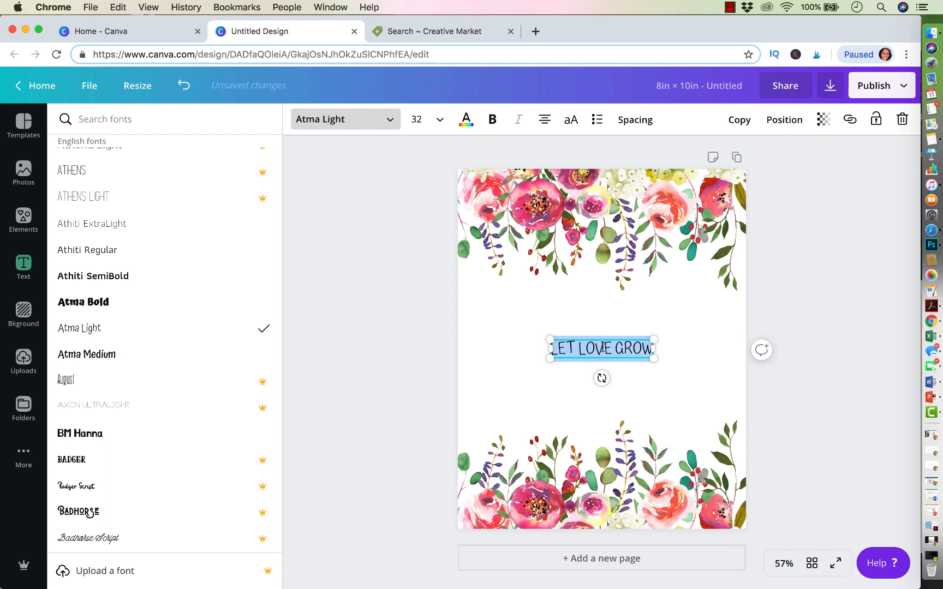
click(435, 120)
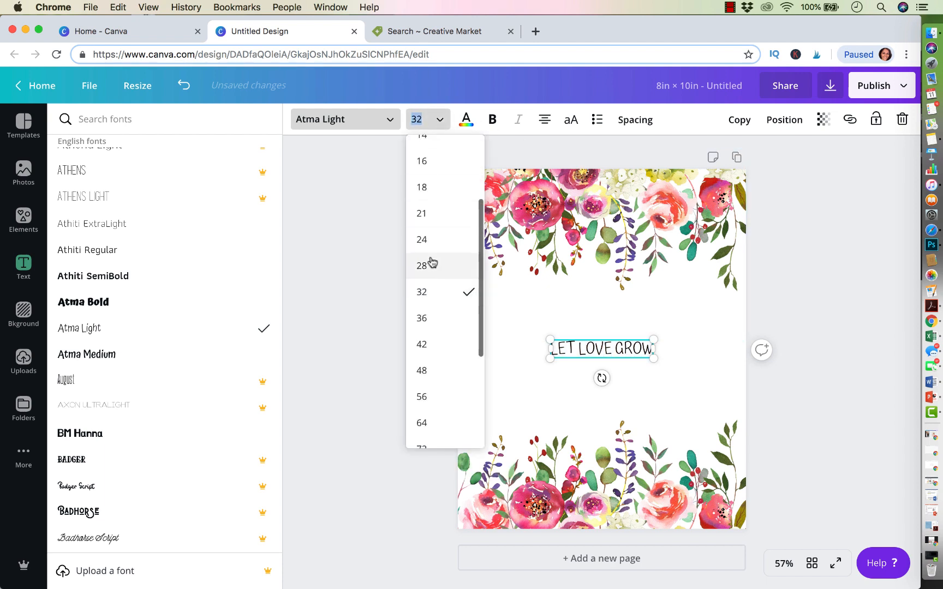
scroll(432, 262, down, 3)
click(429, 351)
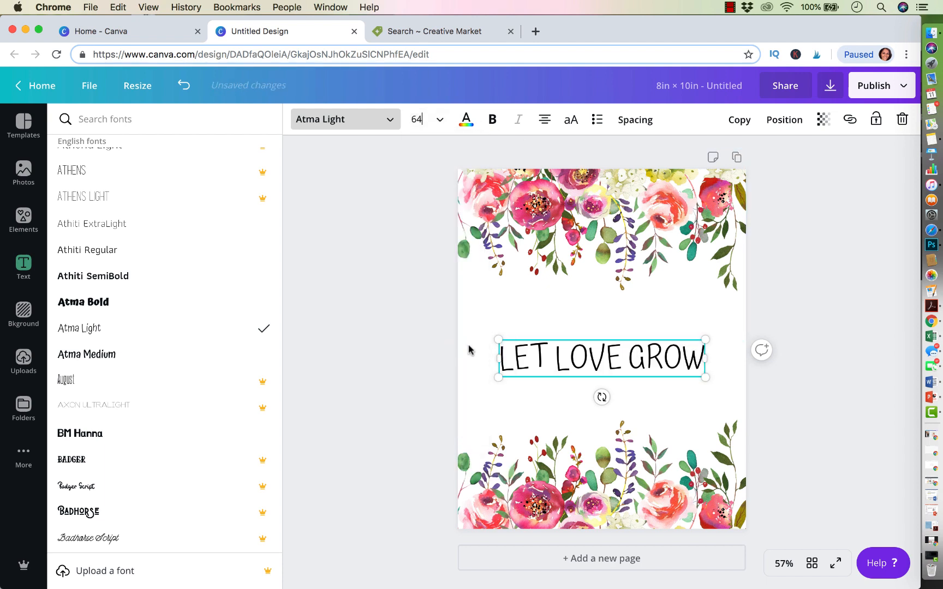
click(439, 120)
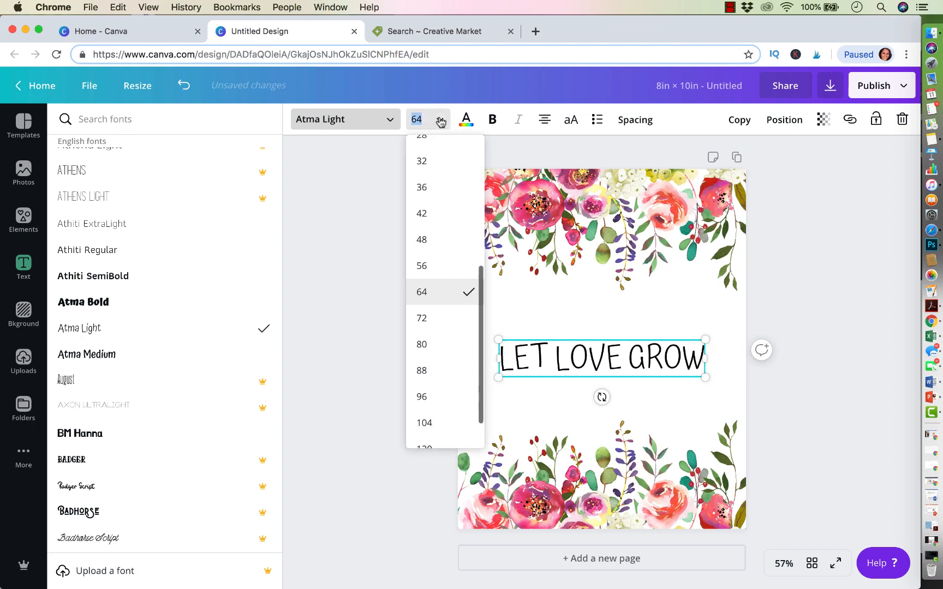
click(437, 303)
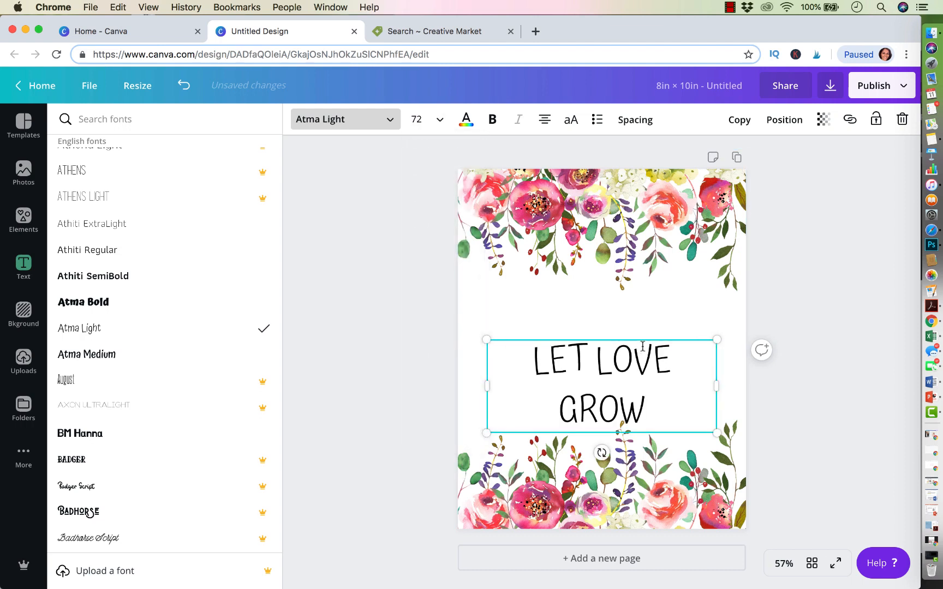
Step: Move the heading up between the floral borders and narrow its text box so each word sits on its own line
drag(641, 331, 642, 282)
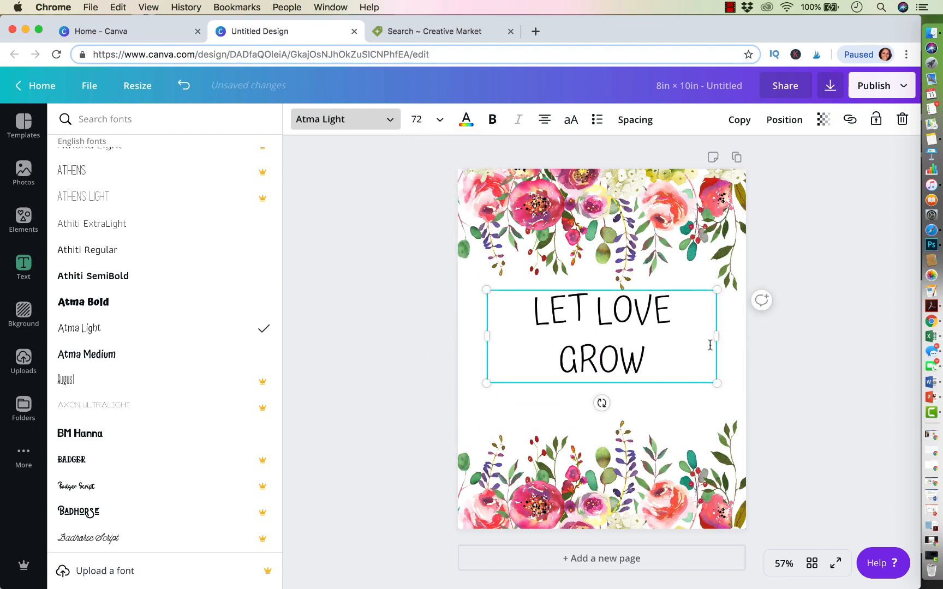
drag(717, 340, 667, 333)
drag(646, 407, 599, 409)
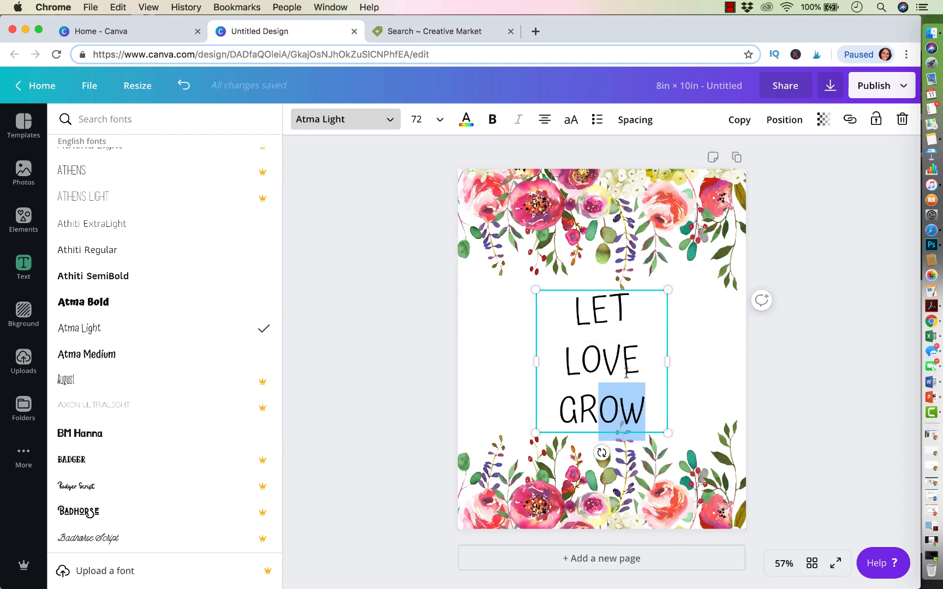
Step: Set the three-line heading's font size to 80 and shift it slightly up between the floral borders
triple_click(640, 403)
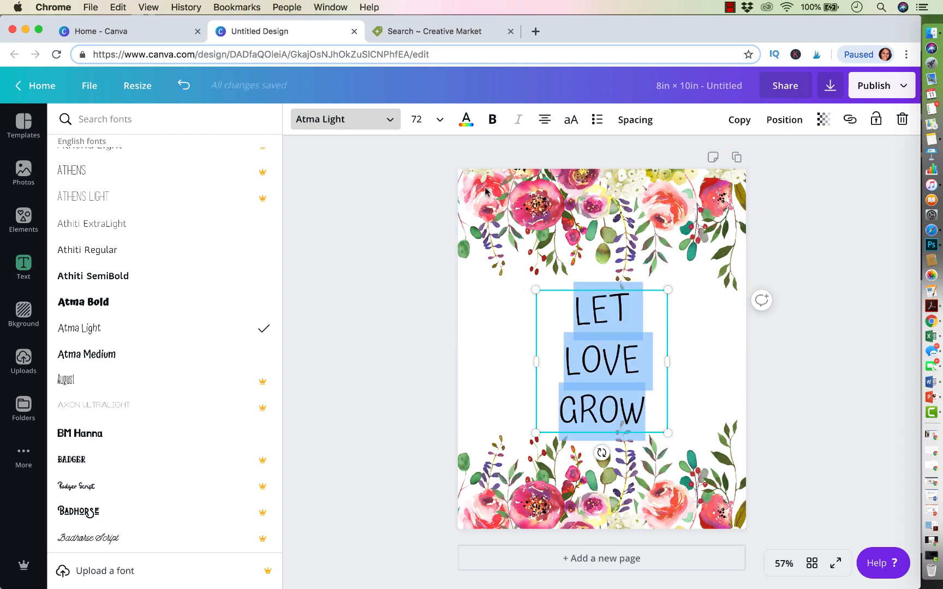
click(436, 121)
click(431, 320)
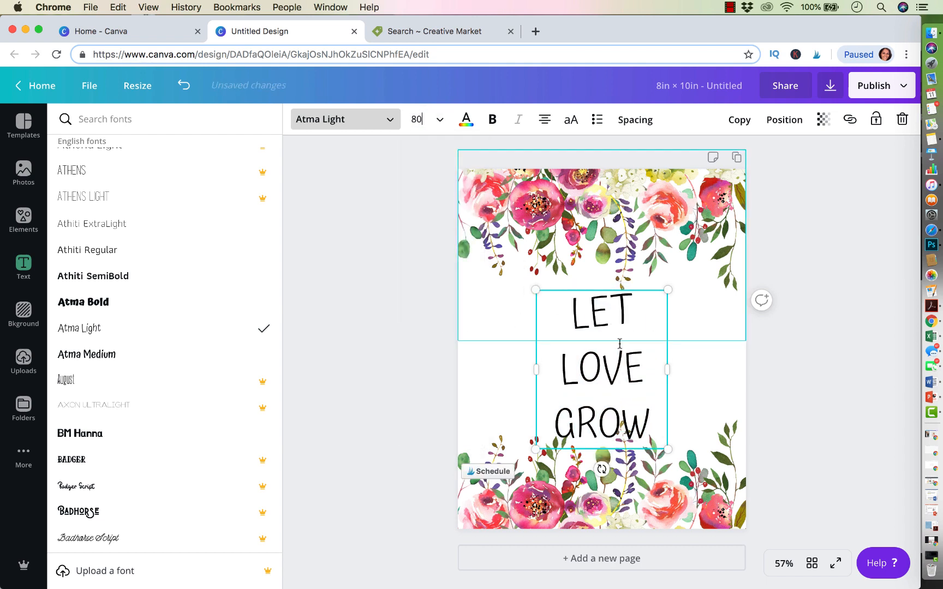
key(Escape)
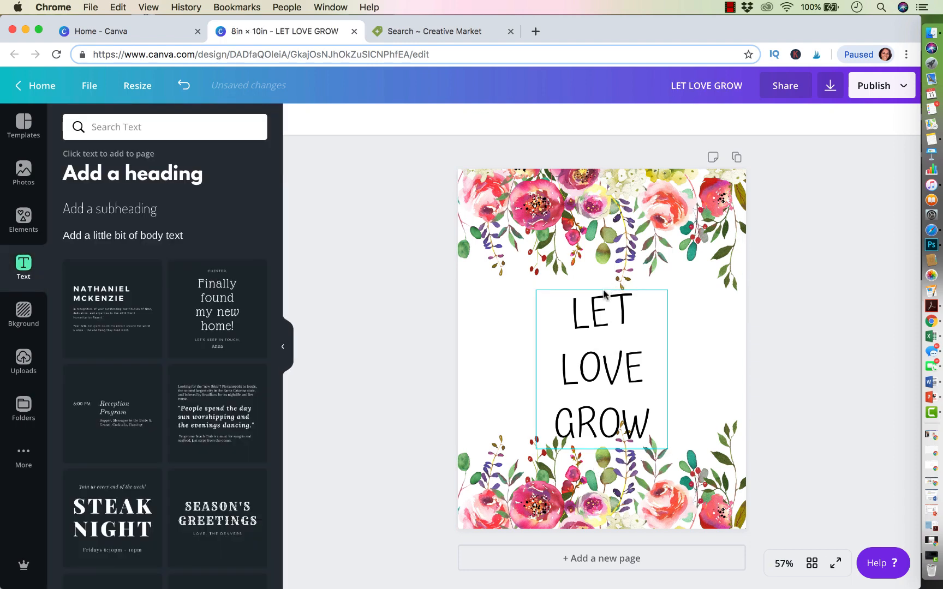
mouse_move(603, 289)
mouse_down()
mouse_move(606, 261)
mouse_move(606, 278)
mouse_up()
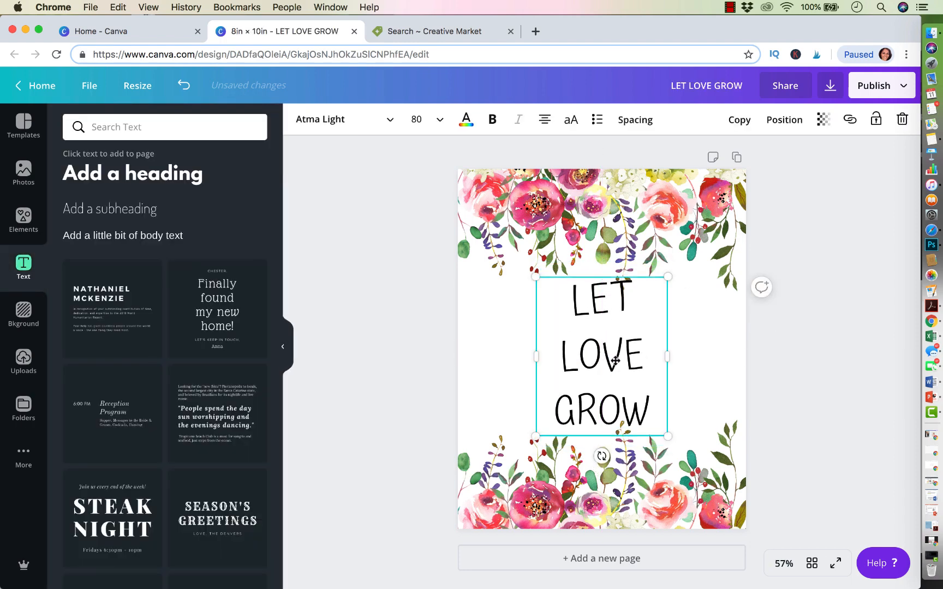
Step: Recolor the heading text with a custom dark magenta, about #8f0067, to match the flowers
click(466, 121)
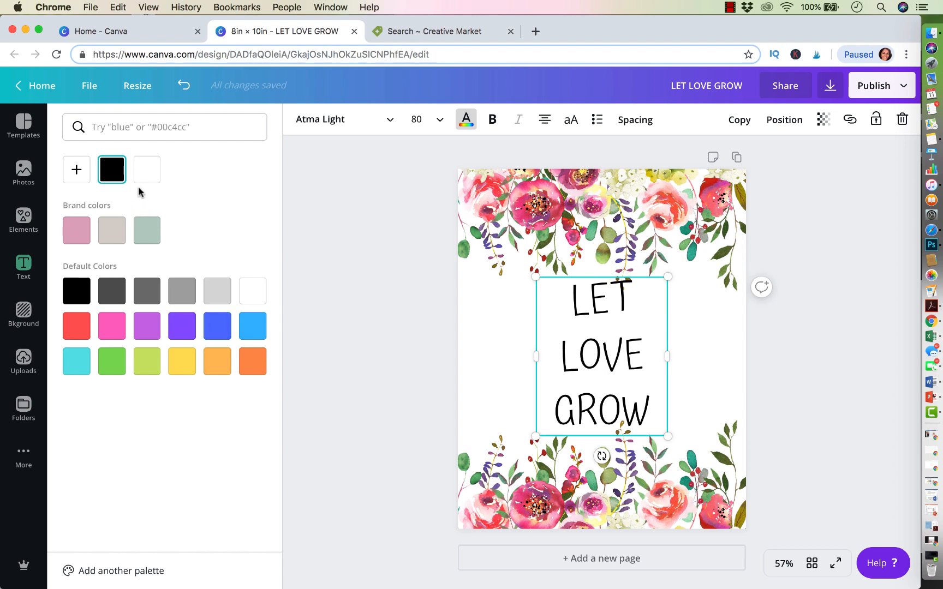
click(113, 333)
click(109, 571)
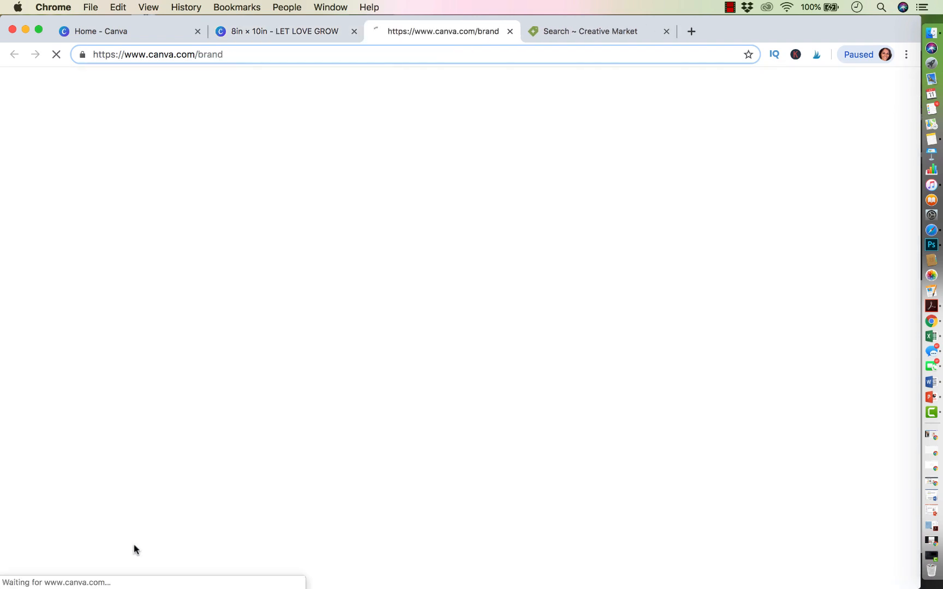
click(294, 30)
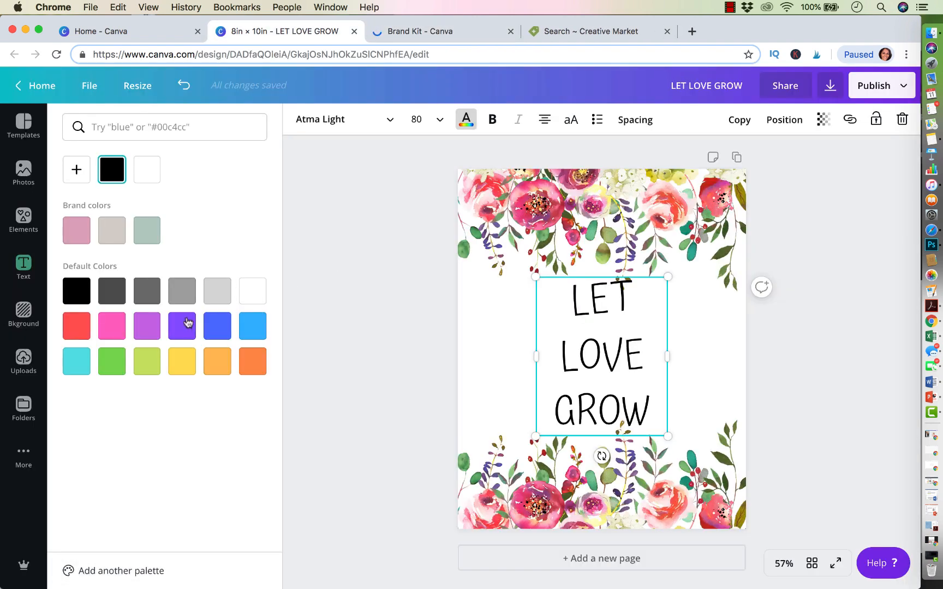
click(77, 180)
click(95, 253)
click(165, 258)
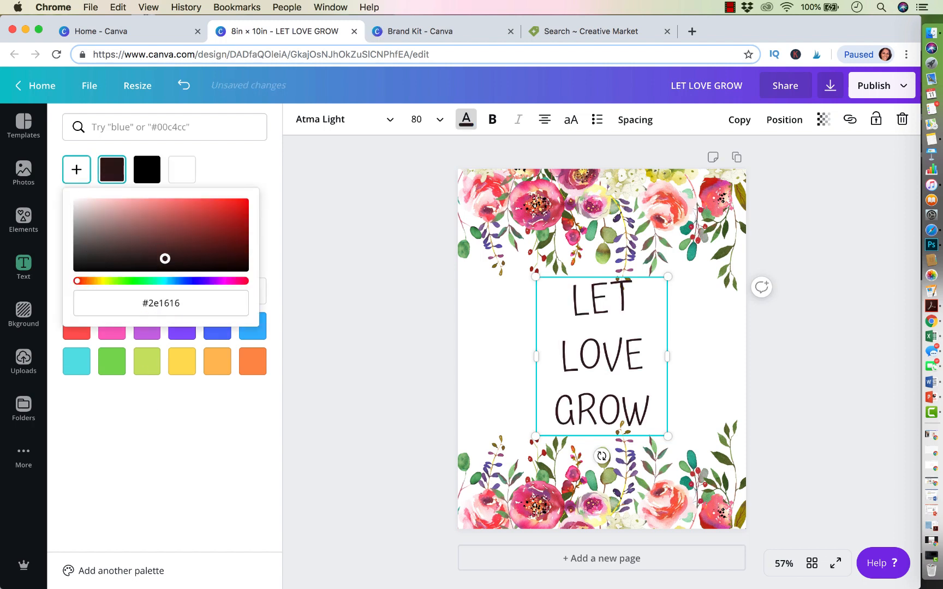
click(226, 281)
drag(181, 245, 252, 235)
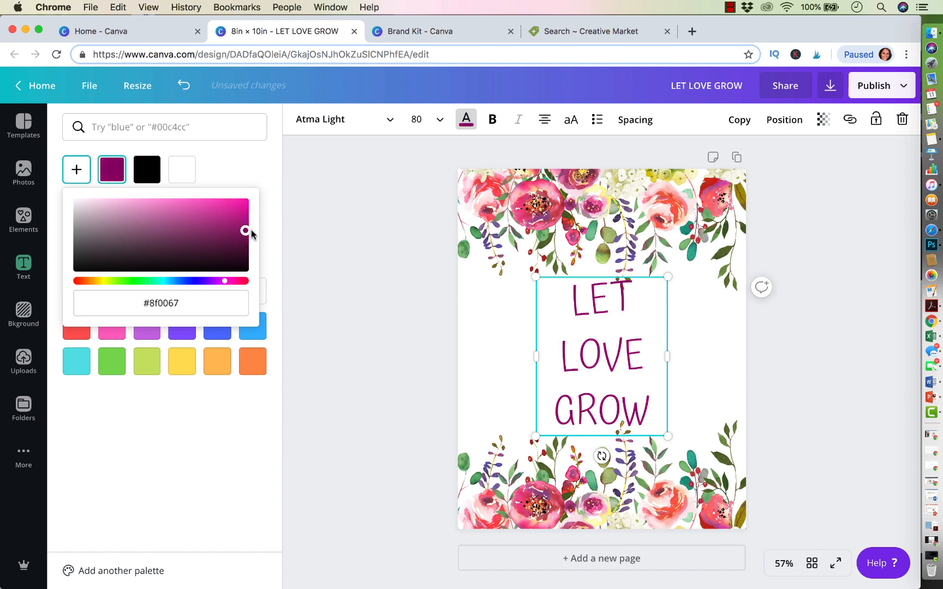
click(337, 263)
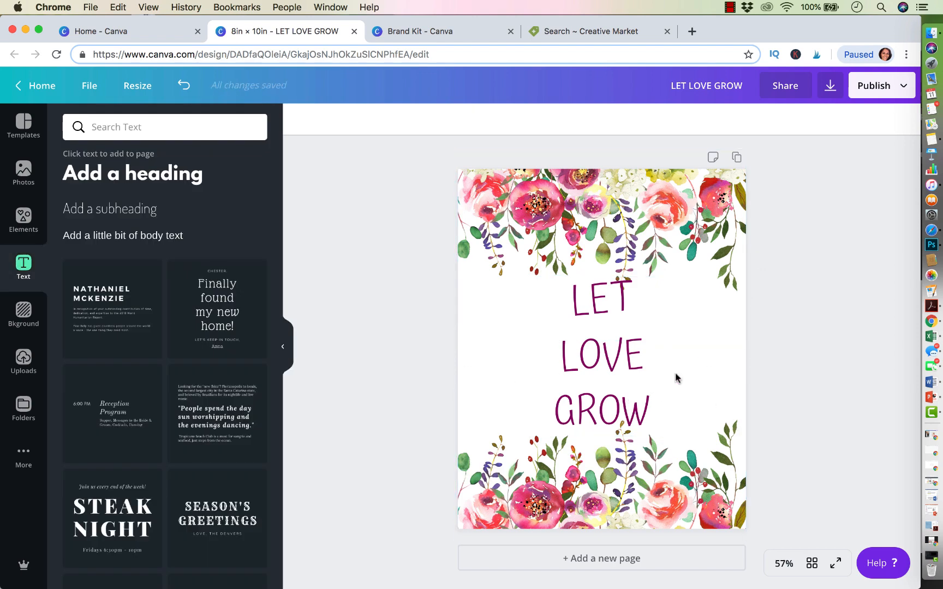
Step: Change the page background behind the florals to a custom pale pink, #ffe9e9
click(517, 355)
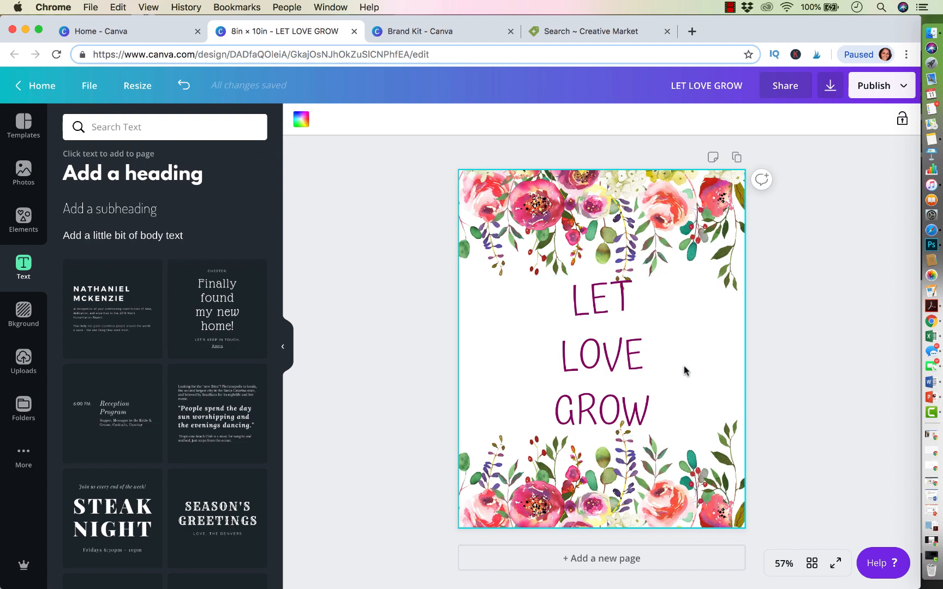
click(491, 332)
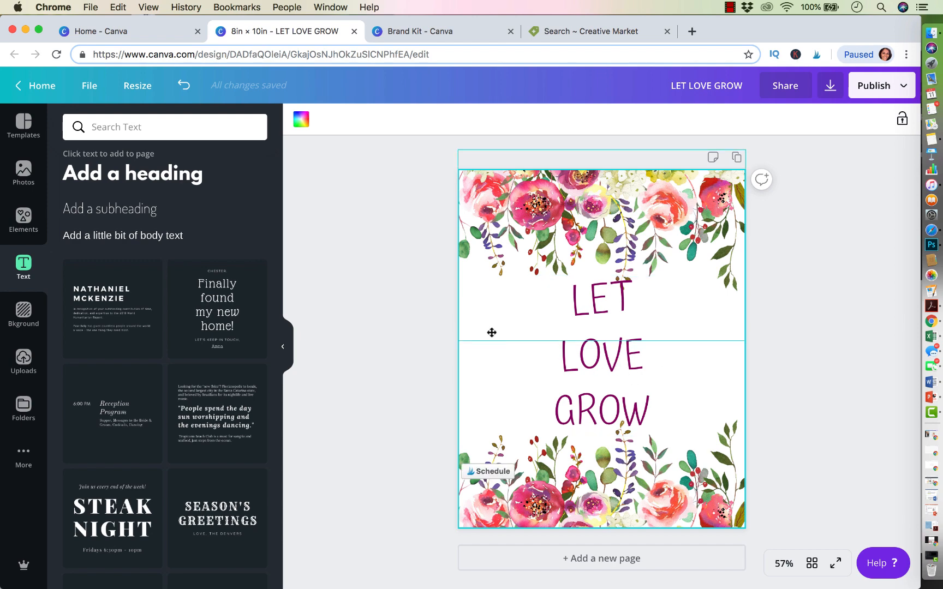
click(26, 312)
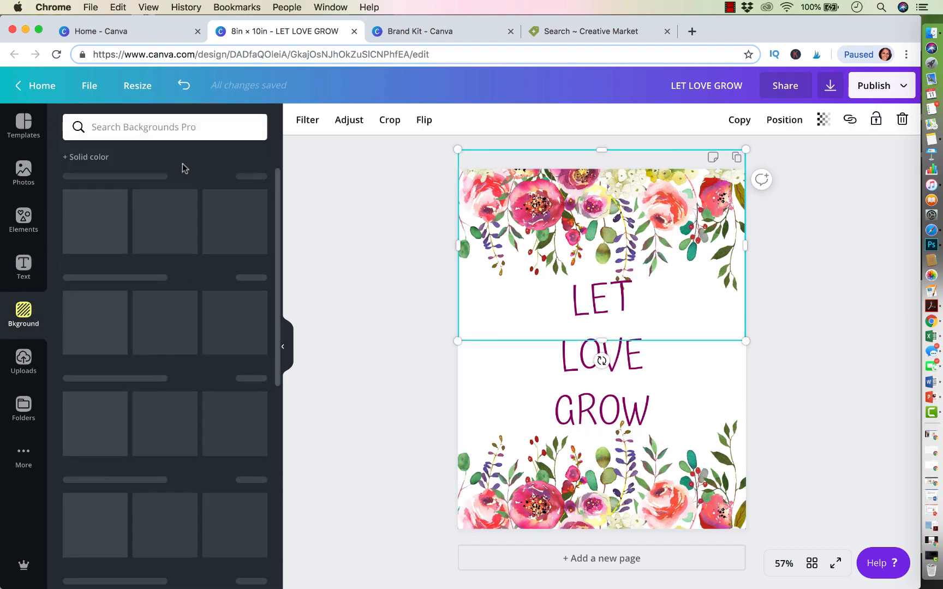
click(511, 390)
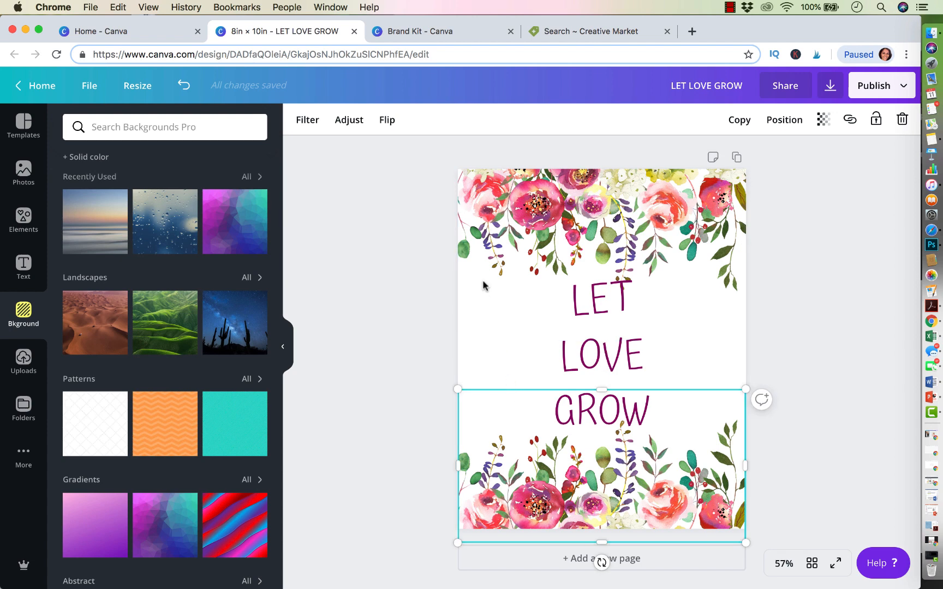
click(502, 356)
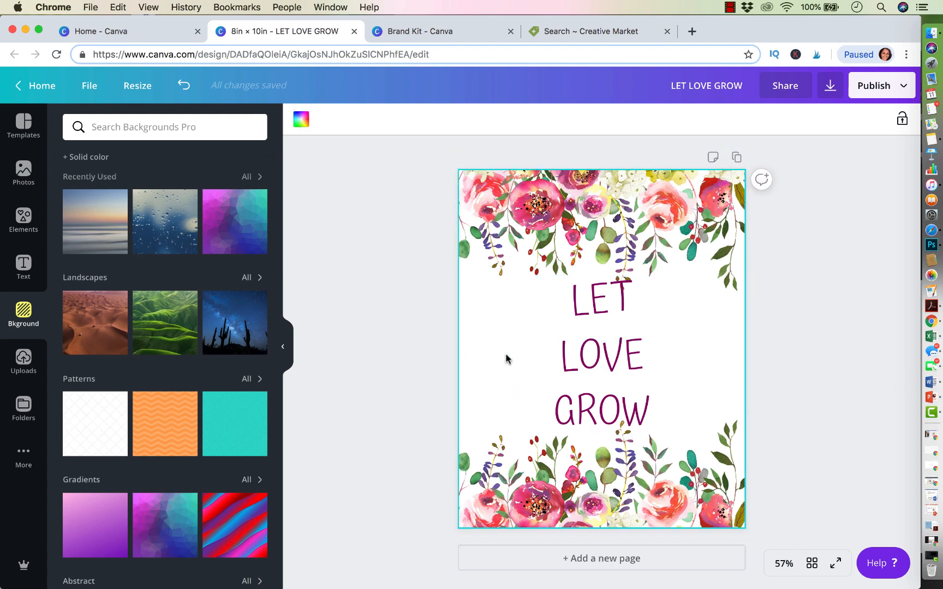
click(301, 119)
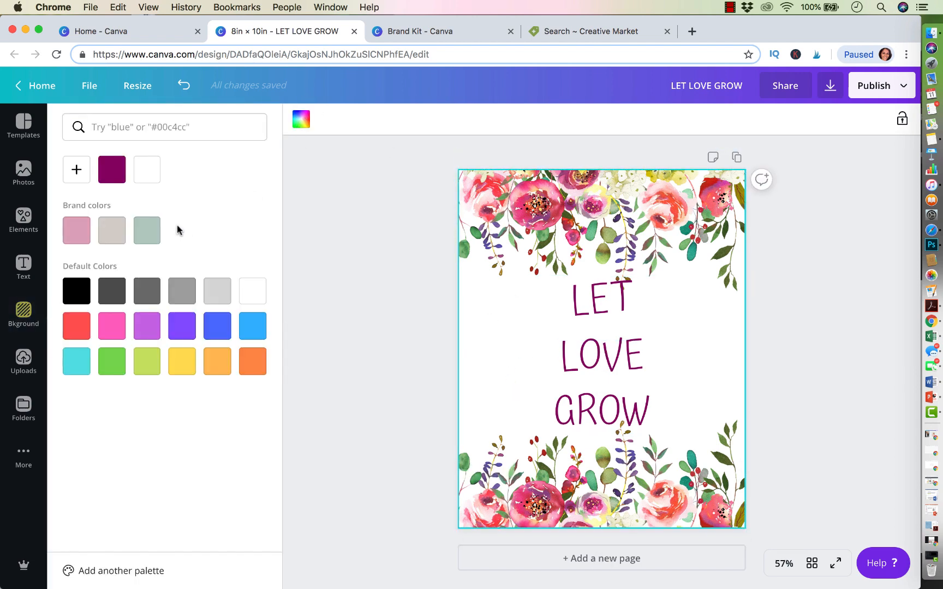
click(158, 233)
click(217, 297)
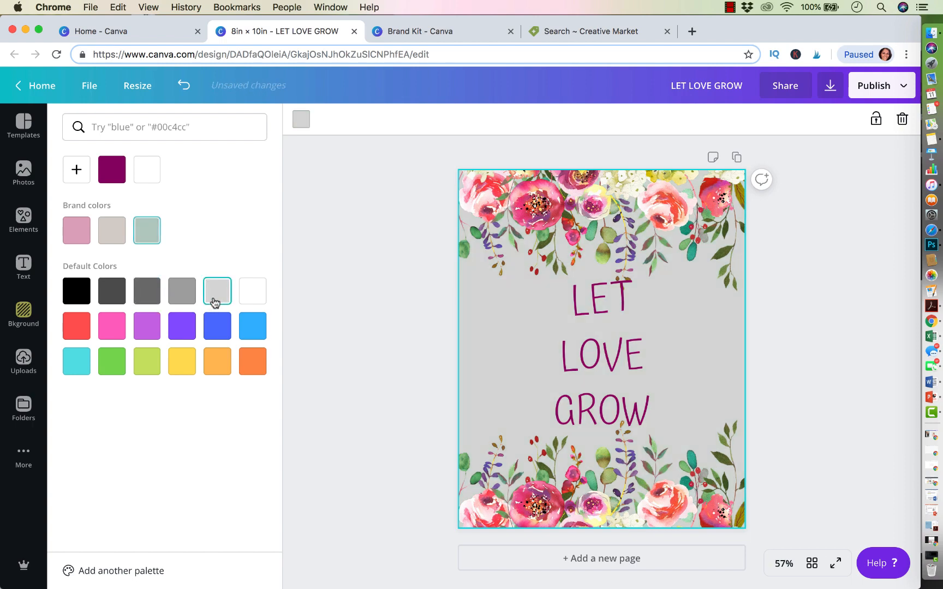
click(78, 170)
drag(145, 238, 88, 191)
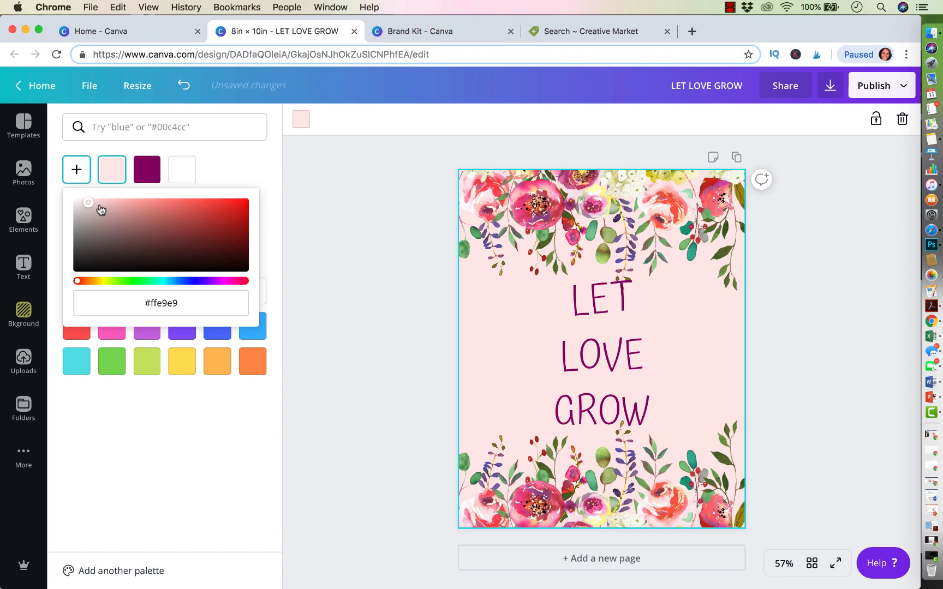
click(320, 247)
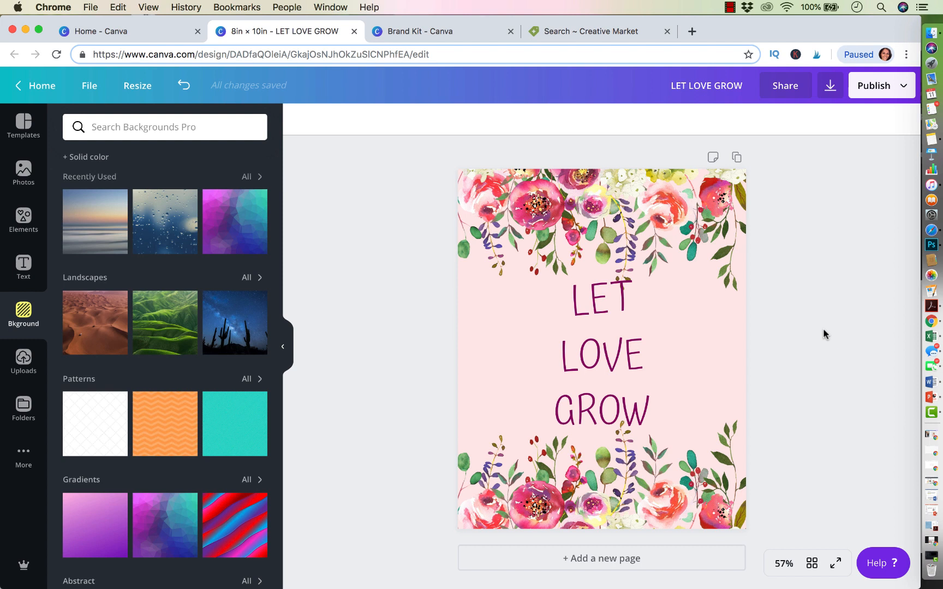
Step: Review the file types offered for downloading the design, from PNG to PDF Print, and leave the download options
click(830, 87)
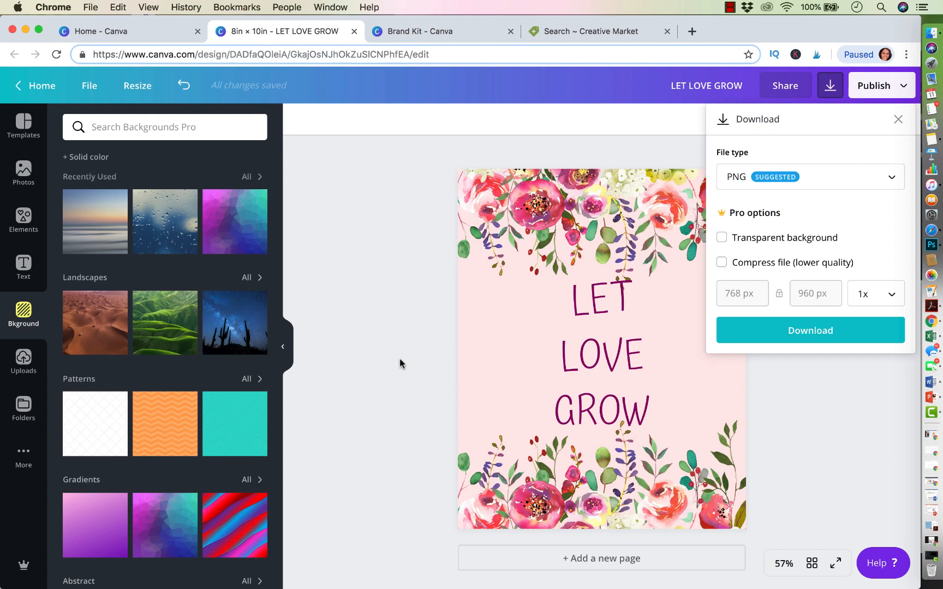
click(824, 186)
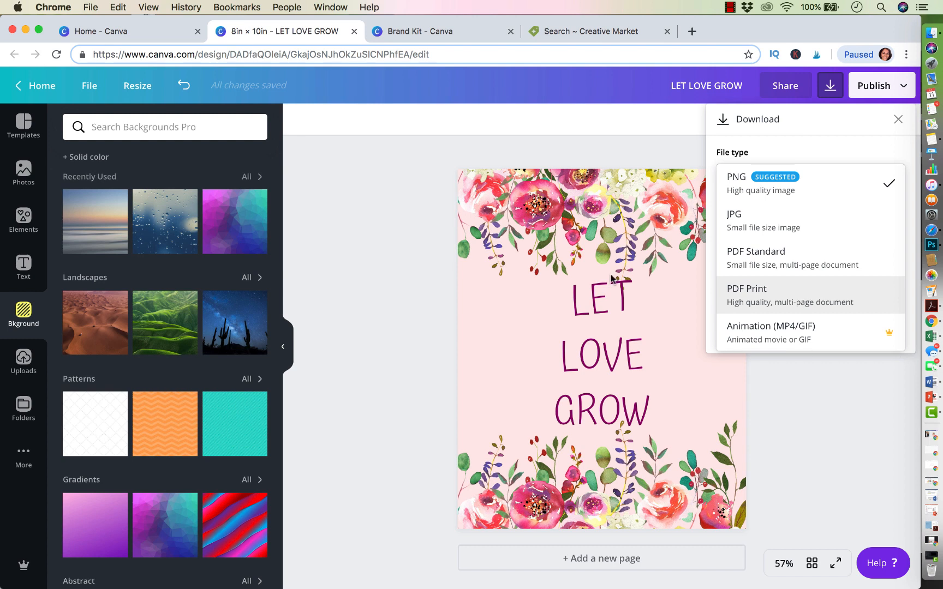
click(374, 326)
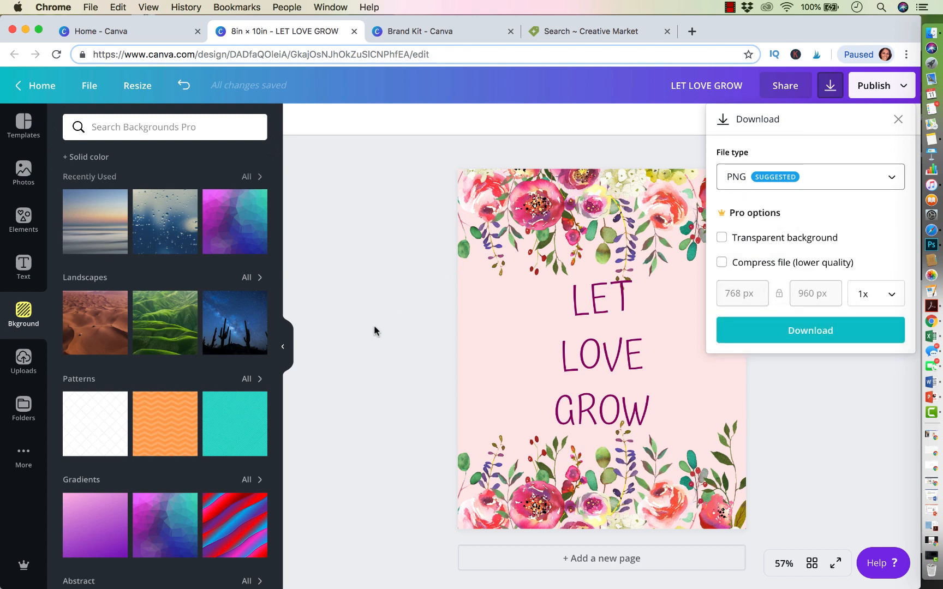
click(899, 121)
click(871, 476)
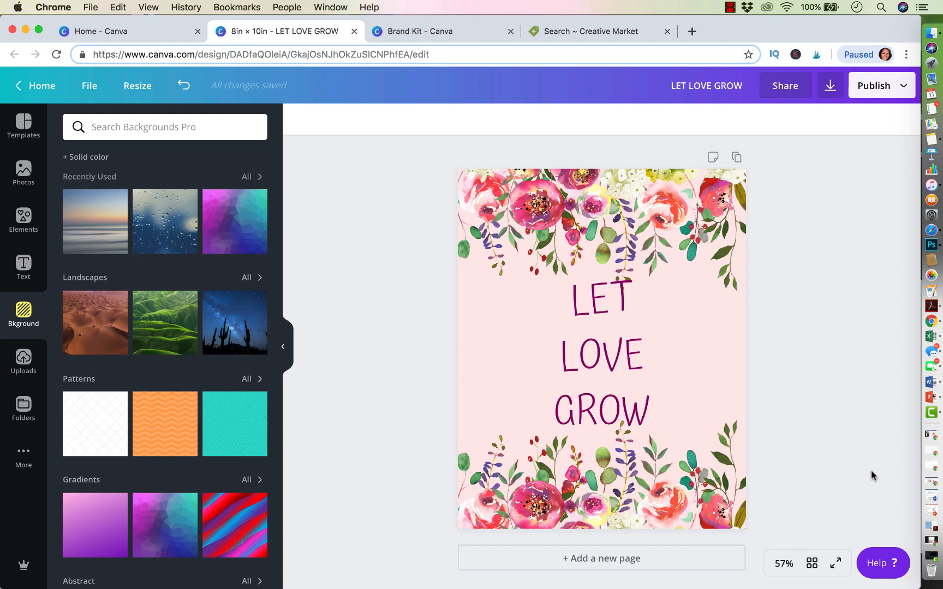
Step: Copy the design's share link with edit permission
click(786, 90)
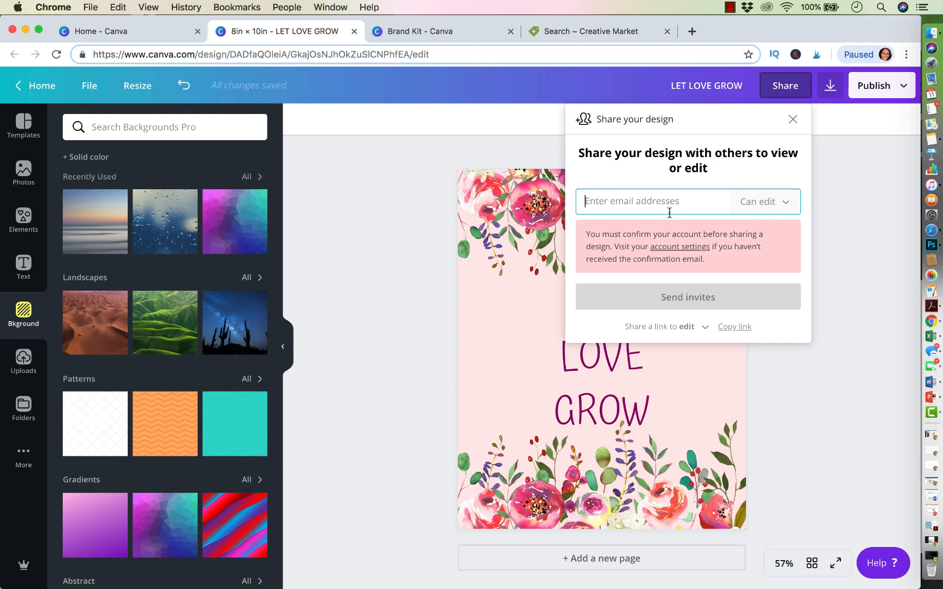
click(733, 327)
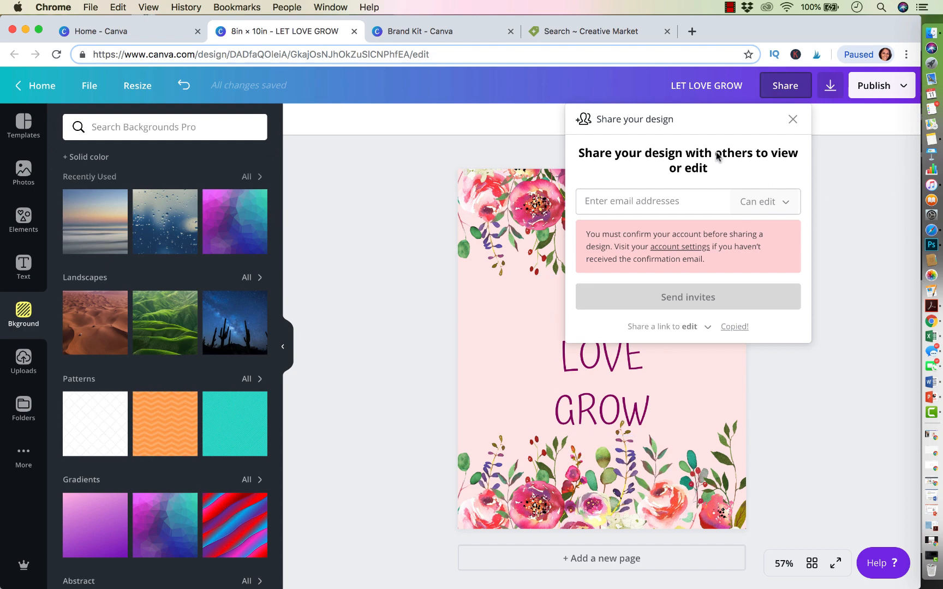
click(445, 182)
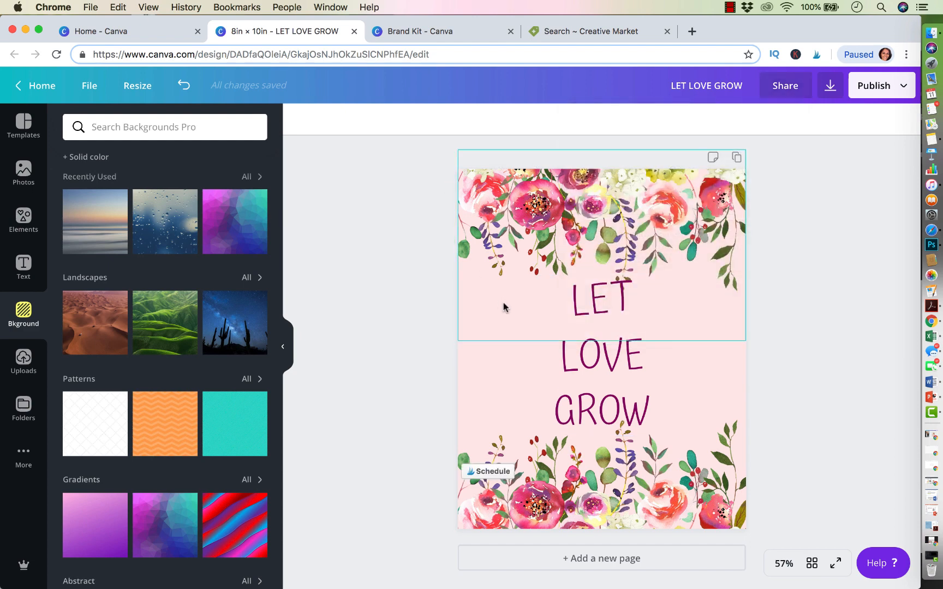
click(783, 88)
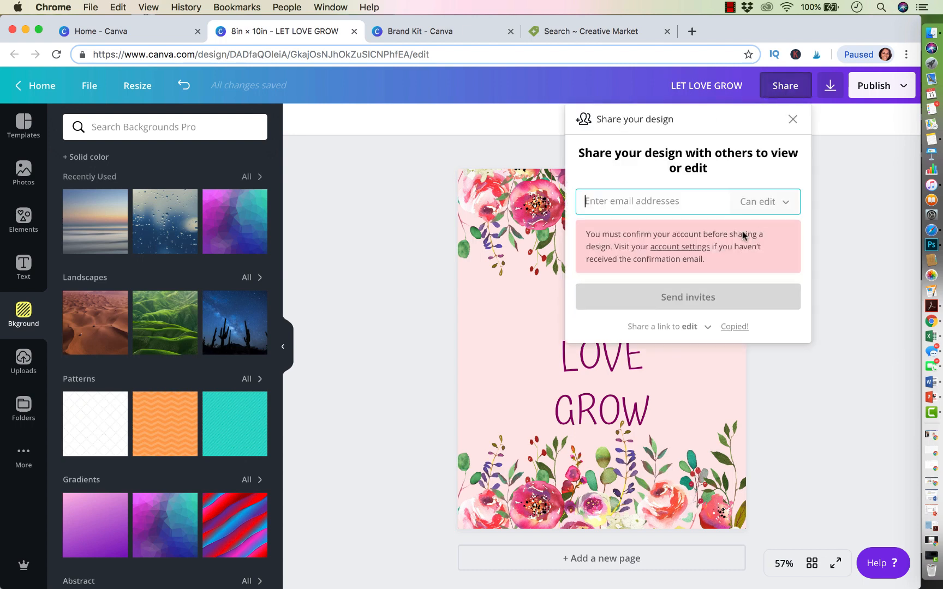
click(739, 331)
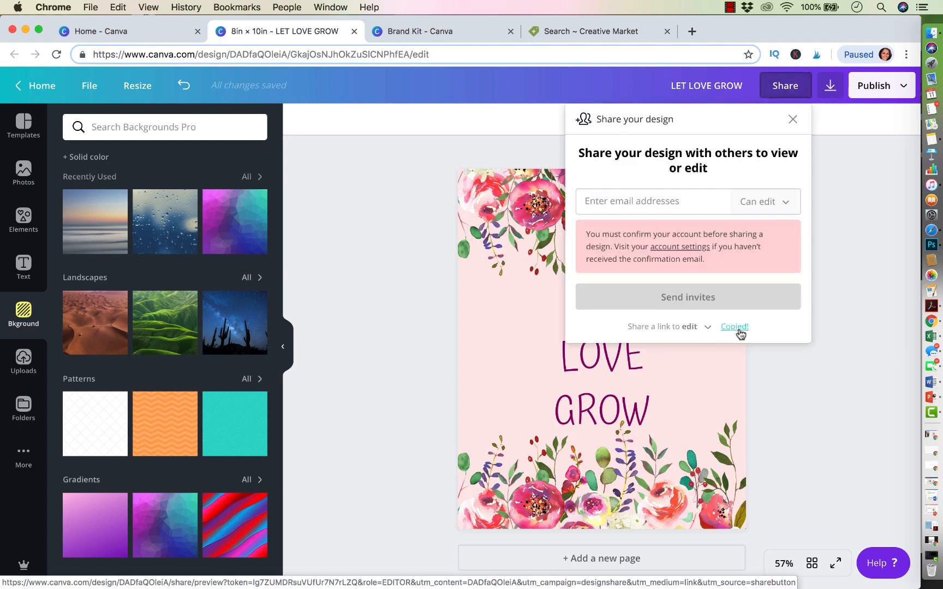
click(819, 375)
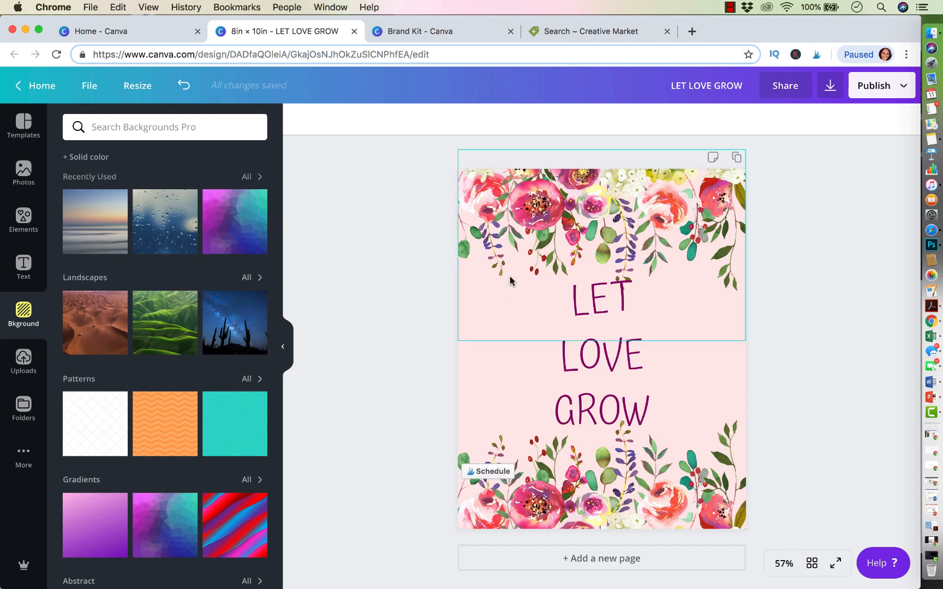
Step: Open the copied edit link, which carries the share token, in a new browser tab
click(692, 31)
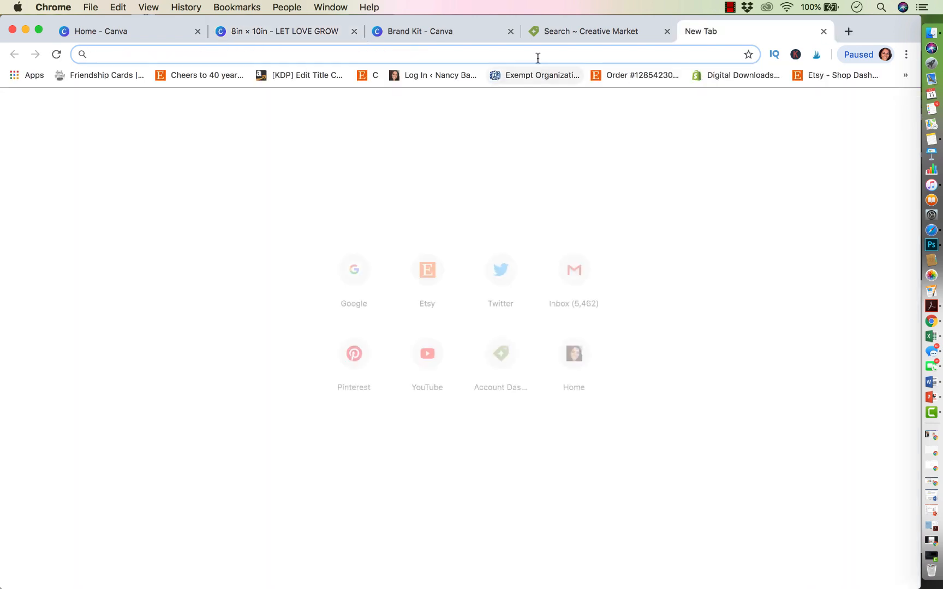
key(super+v)
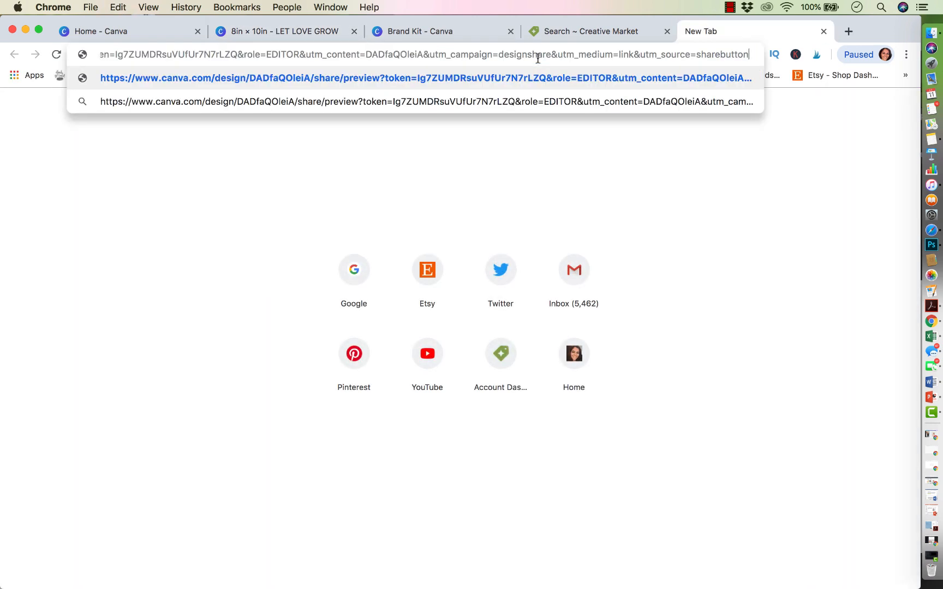
key(Return)
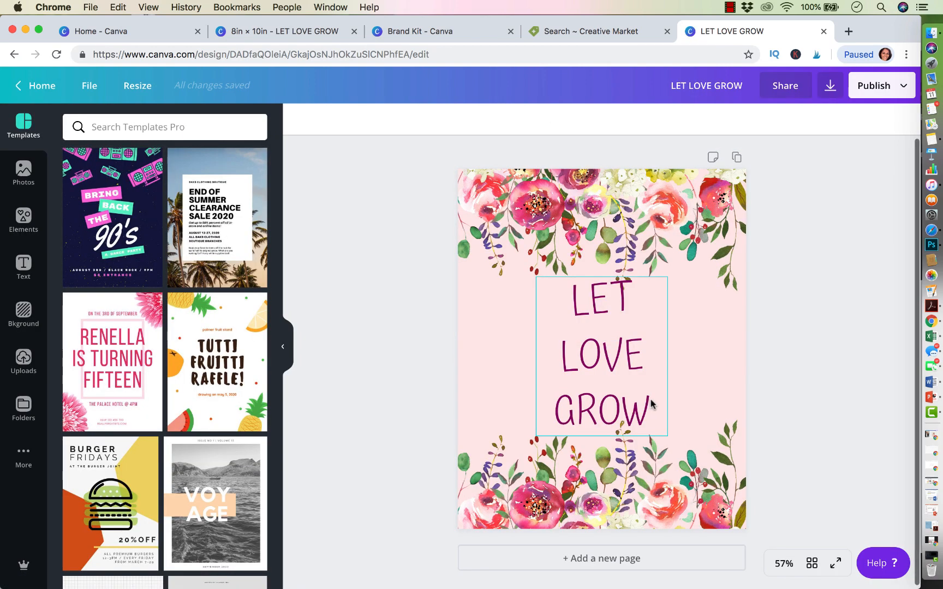
Step: Try the Advetime font on the LET LOVE GROW heading in the design opened from the shared link
click(648, 406)
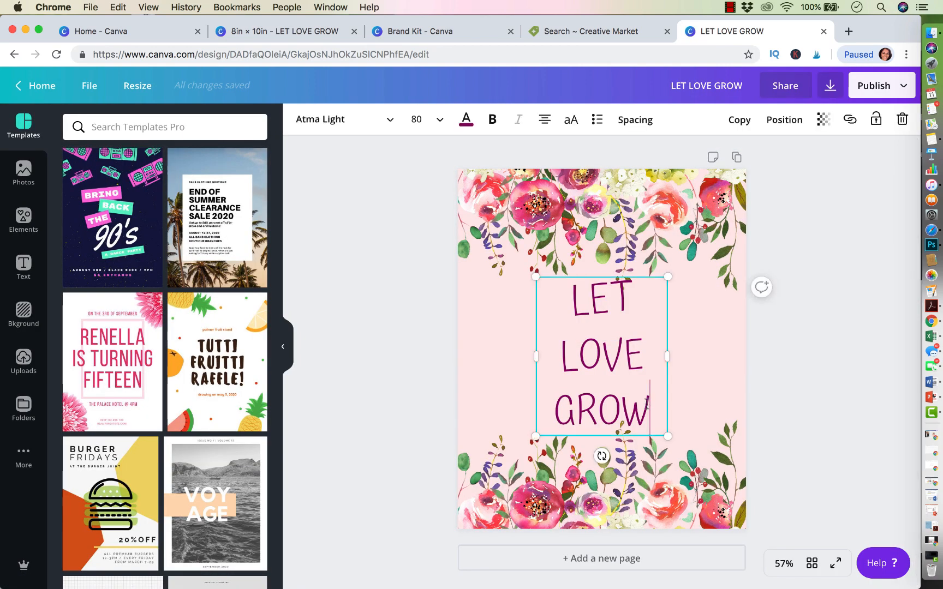
click(537, 301)
click(368, 125)
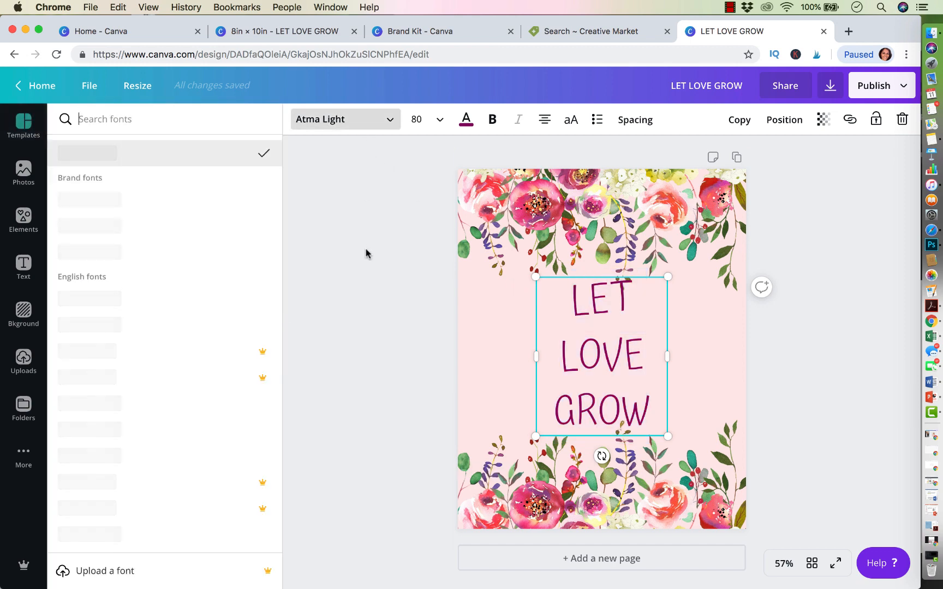
scroll(154, 385, down, 10)
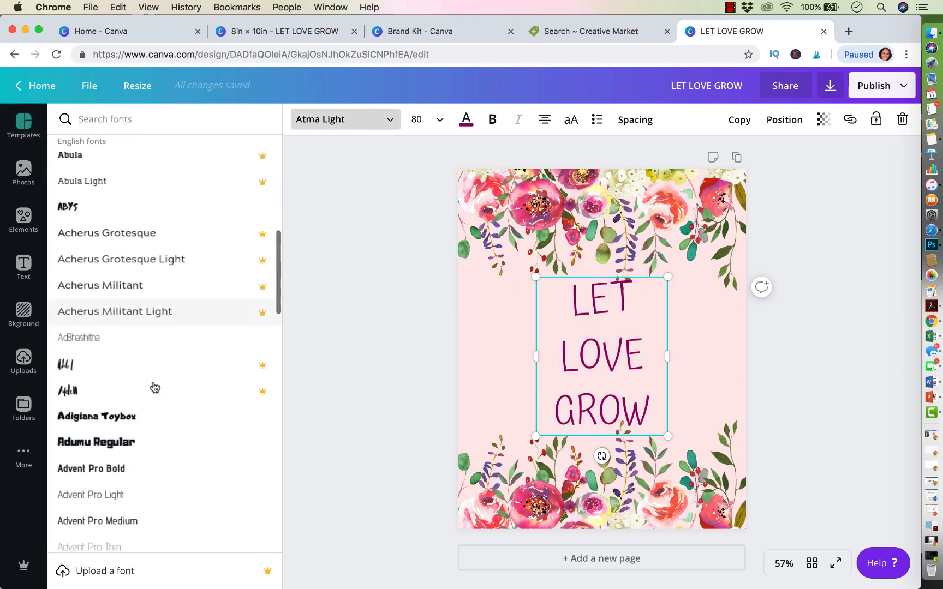
scroll(154, 386, down, 3)
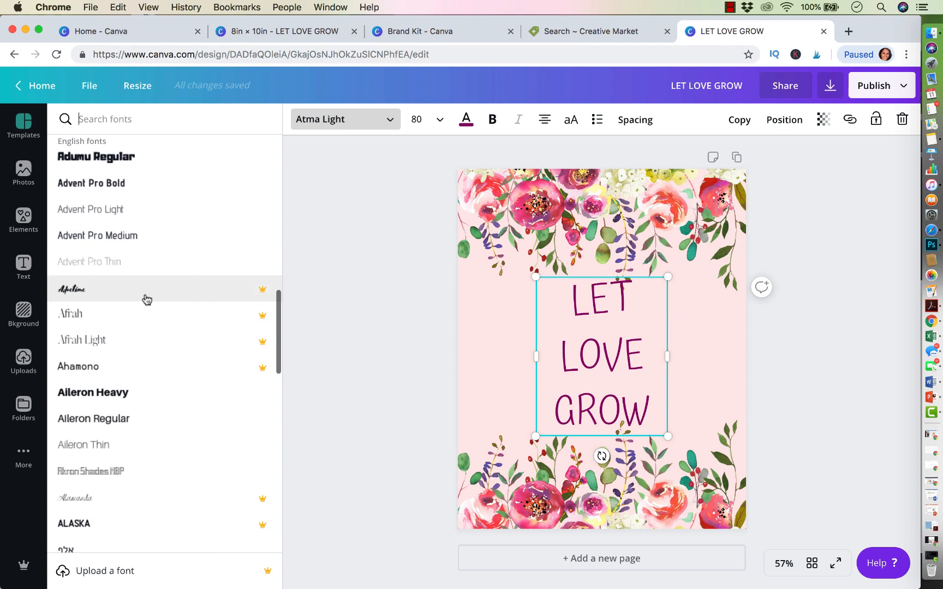
click(146, 299)
Step: Set the heading's font to Anchorage Bold and widen its text box so GROW fits on one line
scroll(156, 423, down, 5)
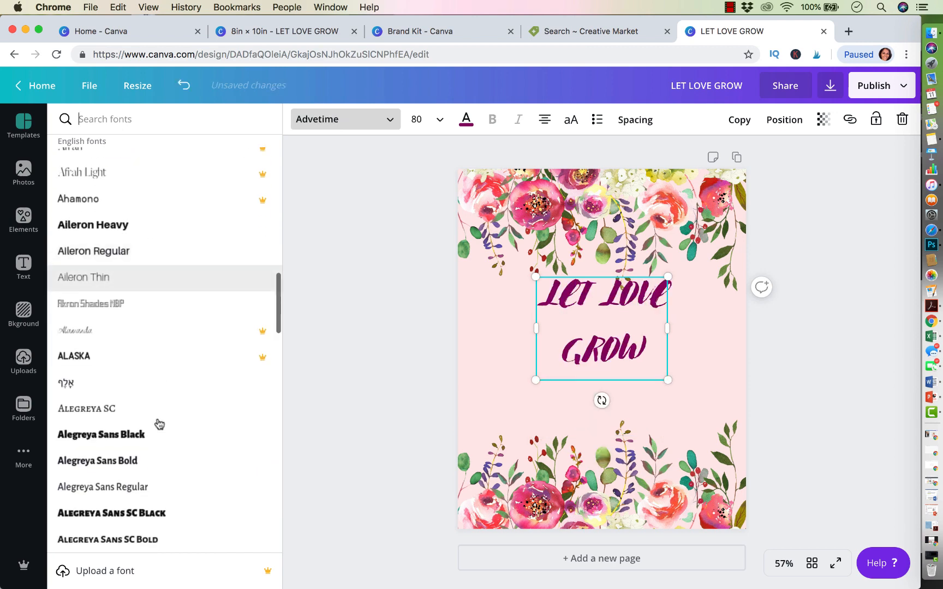
scroll(159, 424, down, 10)
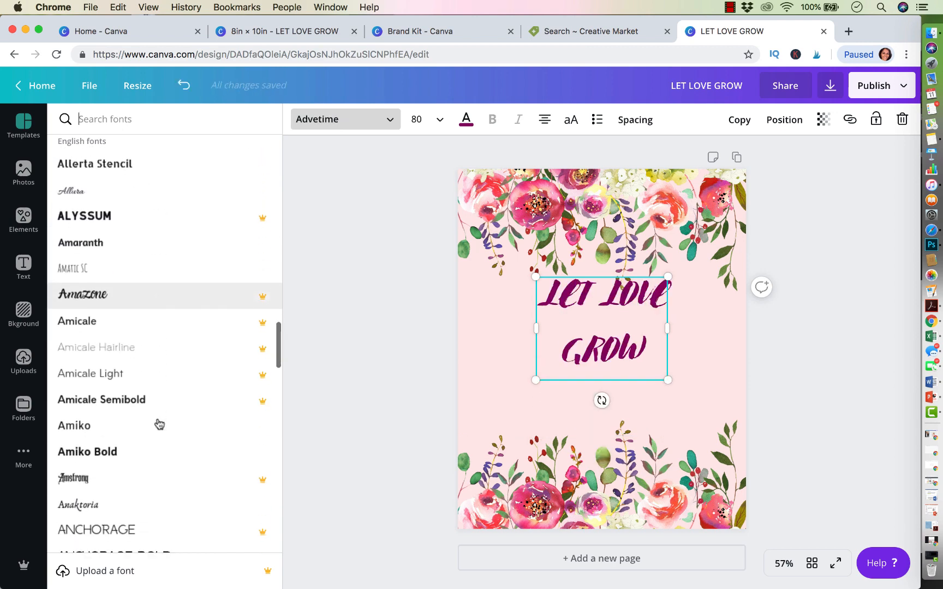
scroll(145, 381, down, 2)
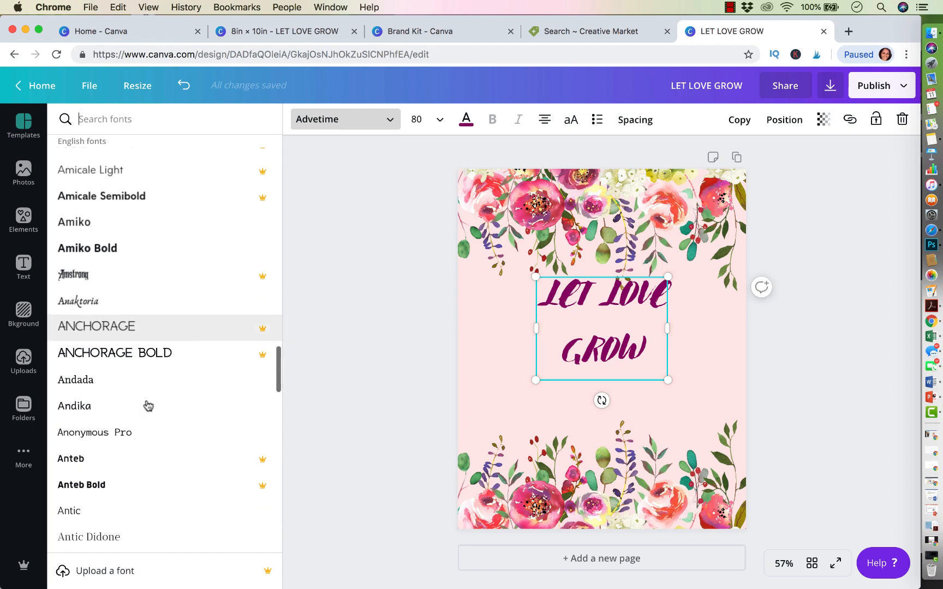
click(146, 352)
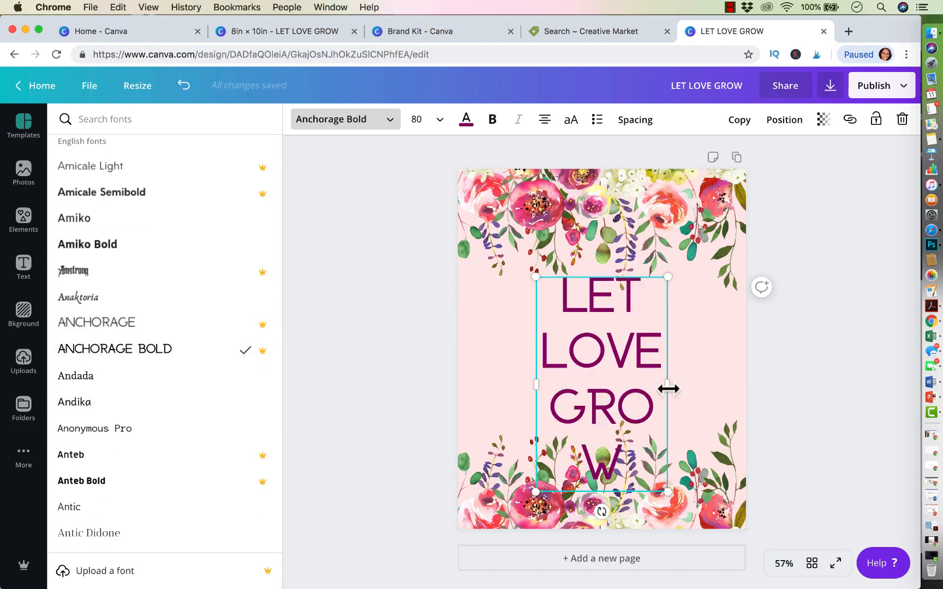
drag(667, 385, 686, 385)
click(847, 375)
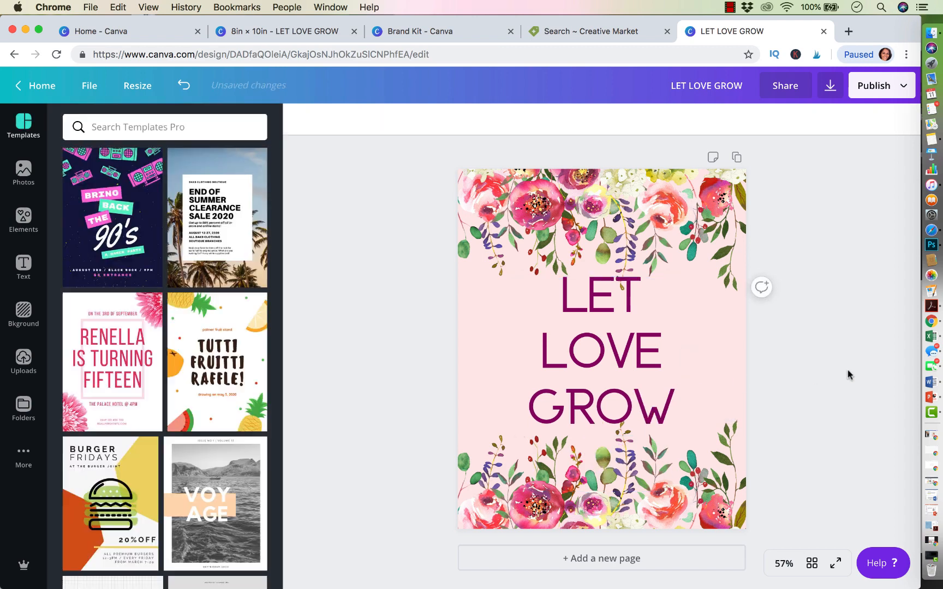